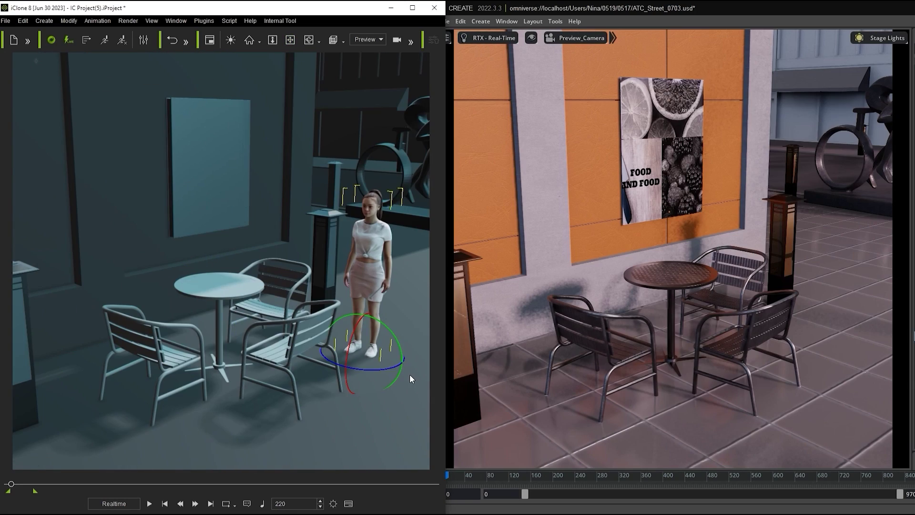
Step: Drag a second character from the content library into the iClone scene beside the hatted man
{"action": "left_click_drag", "start_coordinate": [410, 374], "coordinate": [269, 387]}
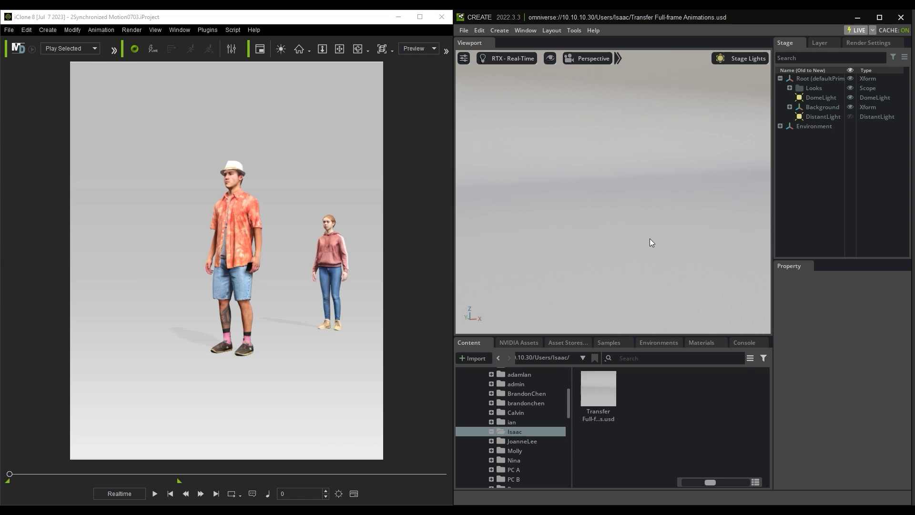
Step: Copy the Transfer Full-frame Animations.usd URL and connect iClone's Live Link to that server address
{"action": "right_click", "coordinate": [608, 372]}
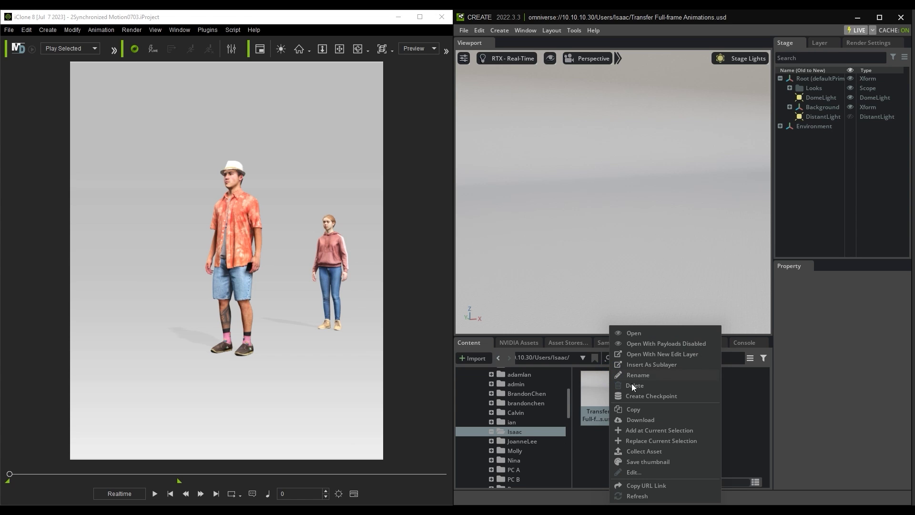
{"action": "left_click", "coordinate": [674, 484]}
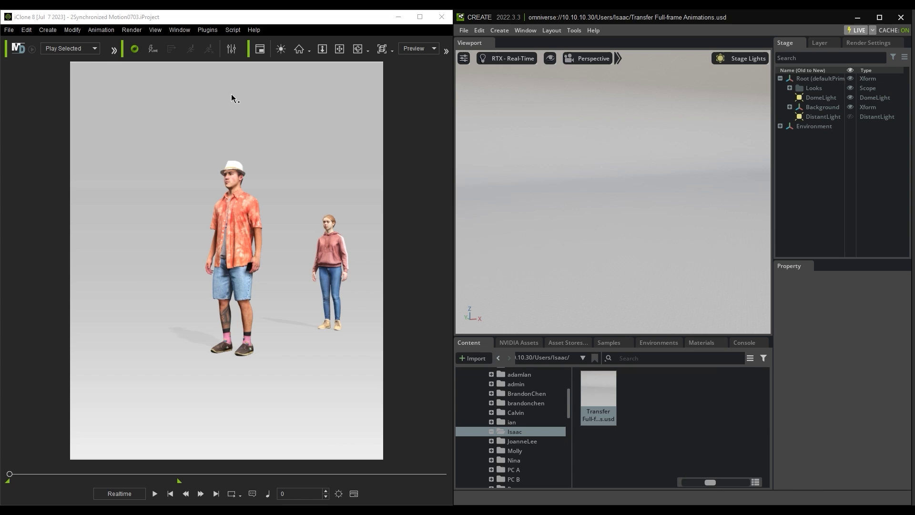
{"action": "left_click", "coordinate": [153, 51]}
{"action": "triple_click", "coordinate": [401, 234]}
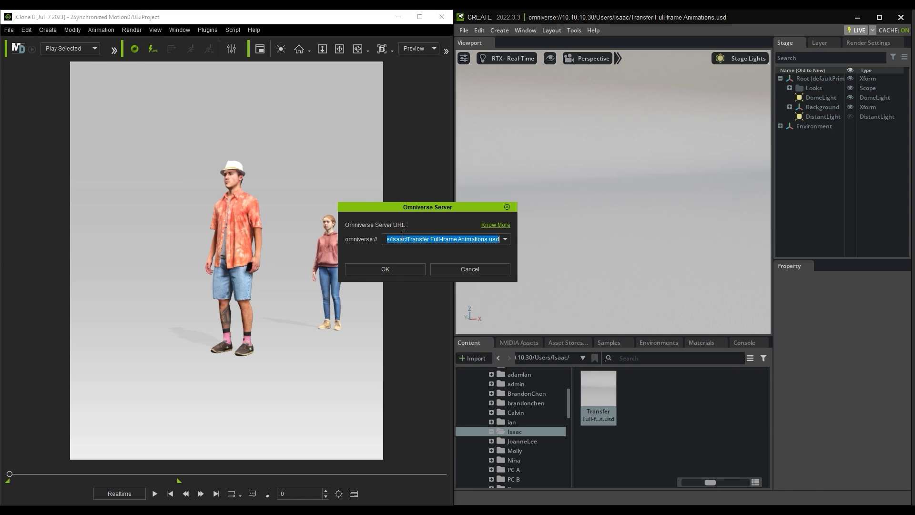
{"action": "key", "text": "BackSpace"}
{"action": "key", "text": "ctrl+v"}
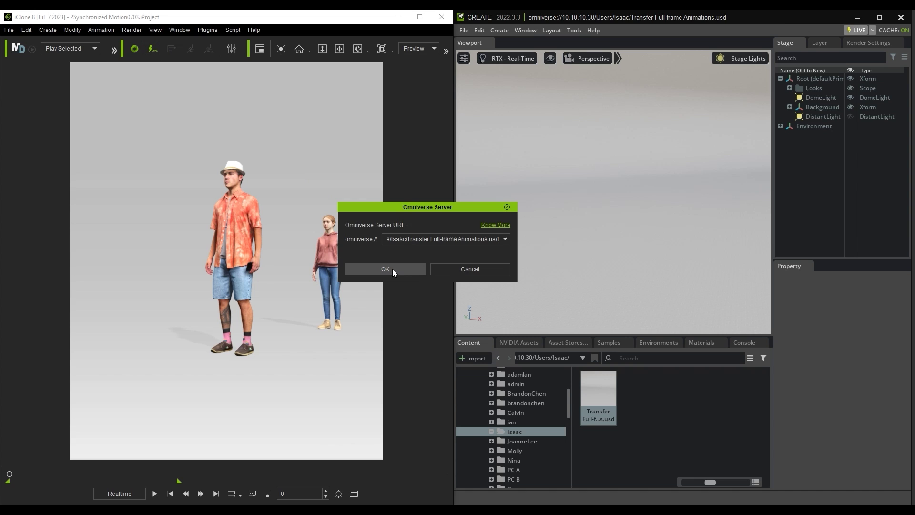
{"action": "left_click", "coordinate": [416, 270]}
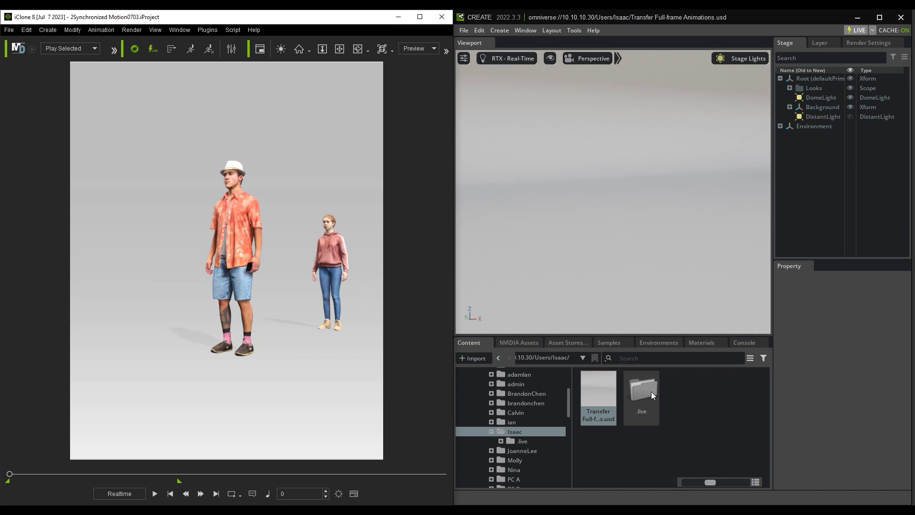
Step: Join the Default live session and switch the viewport camera to Preview_Camera
{"action": "left_click", "coordinate": [864, 32]}
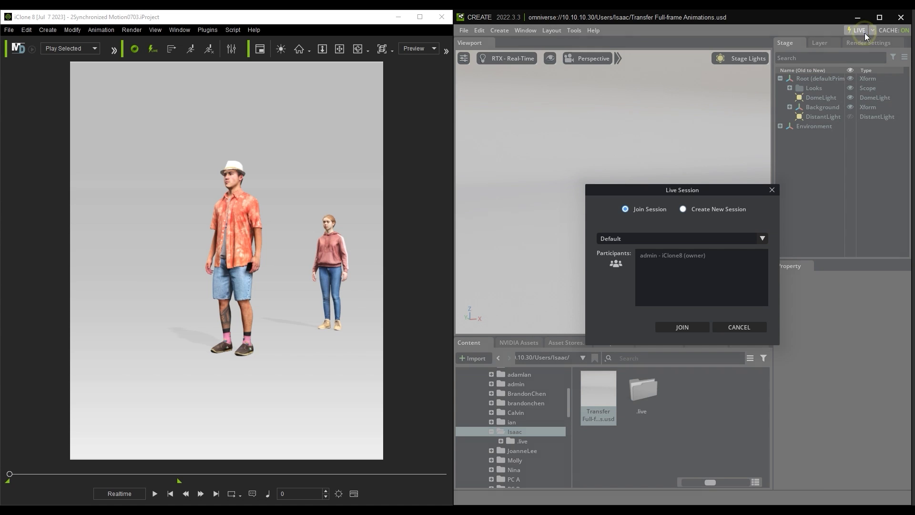
{"action": "left_click", "coordinate": [696, 328]}
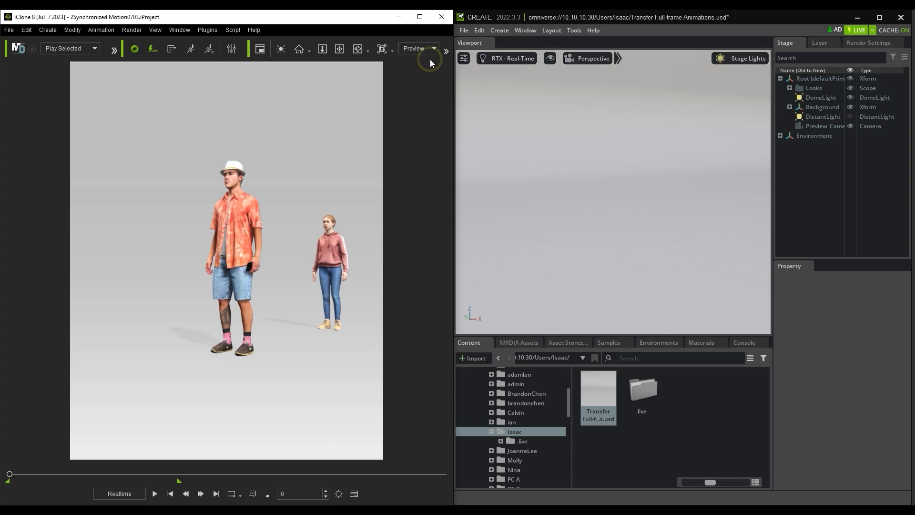
{"action": "left_click", "coordinate": [608, 61]}
{"action": "mouse_move", "coordinate": [610, 78]}
{"action": "left_click", "coordinate": [686, 104]}
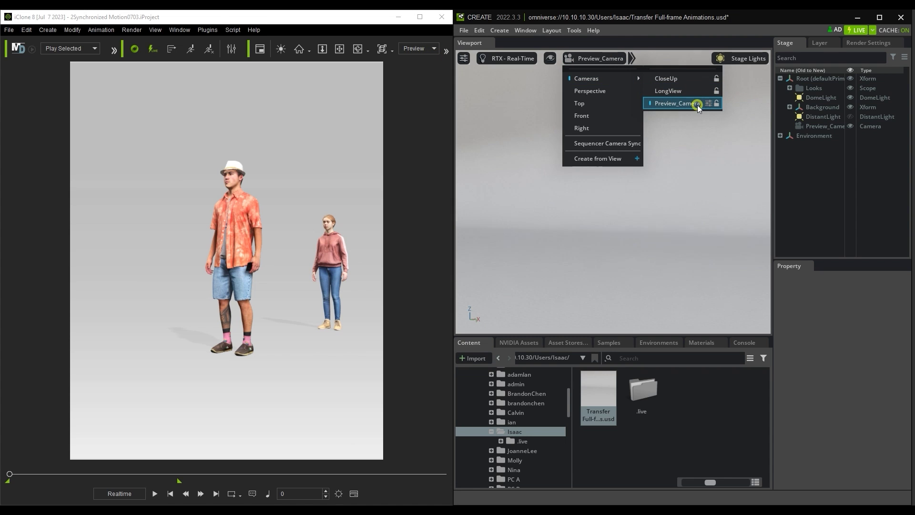
Step: Check the Root Layer's world axis (keep Z) and time codes per second, then return to Stage
{"action": "left_click", "coordinate": [826, 45]}
{"action": "left_click", "coordinate": [816, 91]}
{"action": "left_click", "coordinate": [894, 350]}
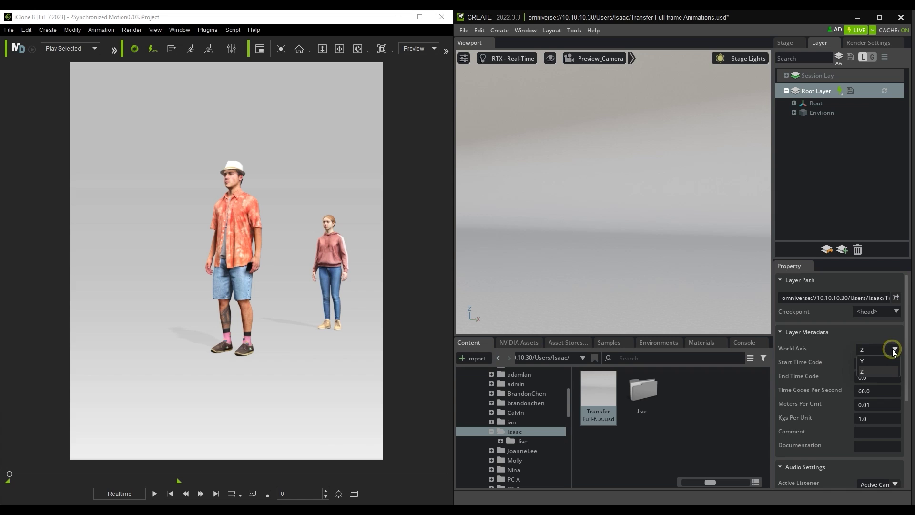
{"action": "left_click", "coordinate": [877, 372]}
{"action": "left_click_drag", "start_coordinate": [875, 391], "coordinate": [856, 395]}
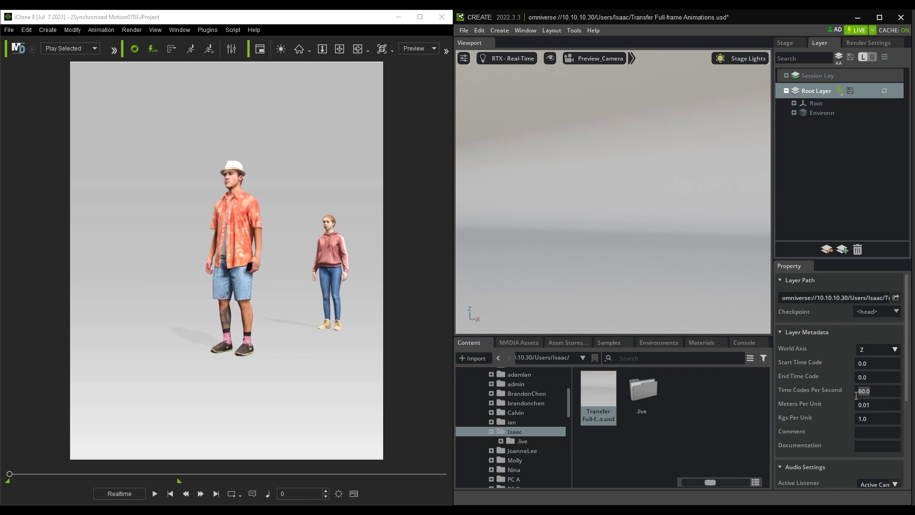
{"action": "left_click", "coordinate": [785, 42]}
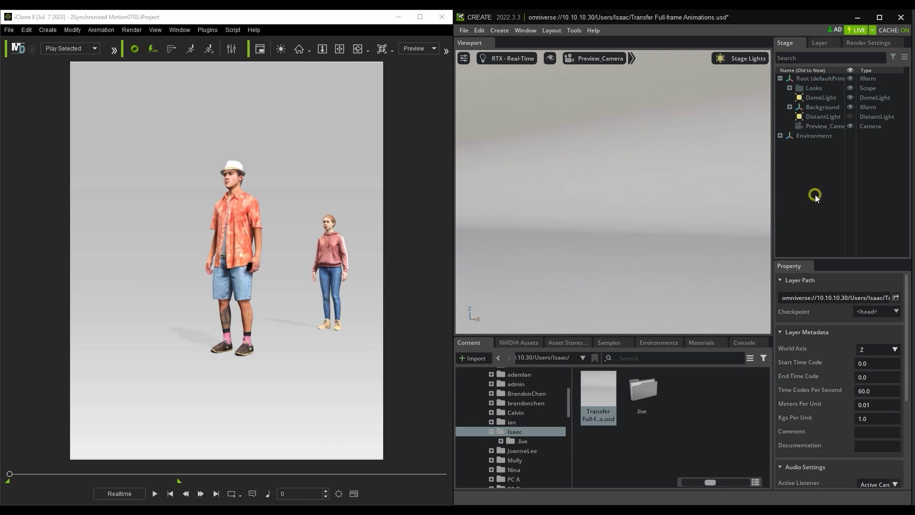
Step: Transfer the hatted man and then the woman to Omniverse, and start playback
{"action": "left_click", "coordinate": [241, 231]}
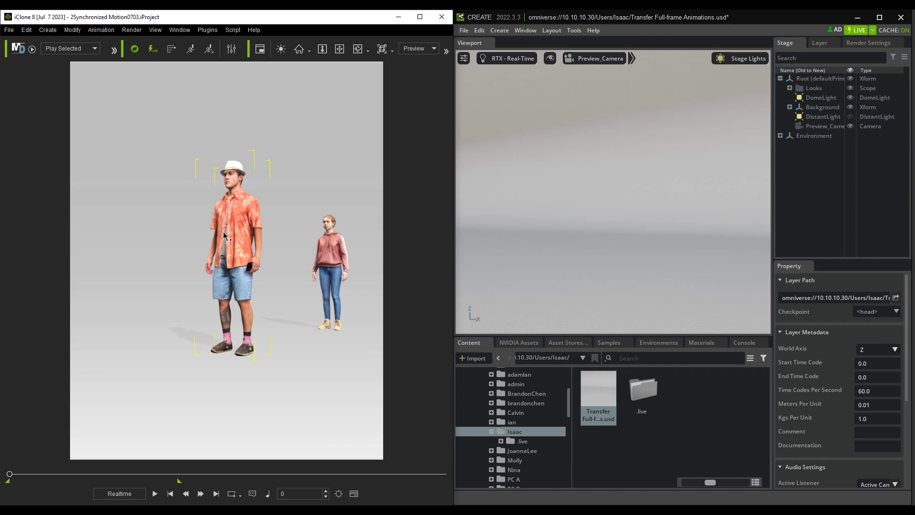
{"action": "left_click", "coordinate": [170, 49]}
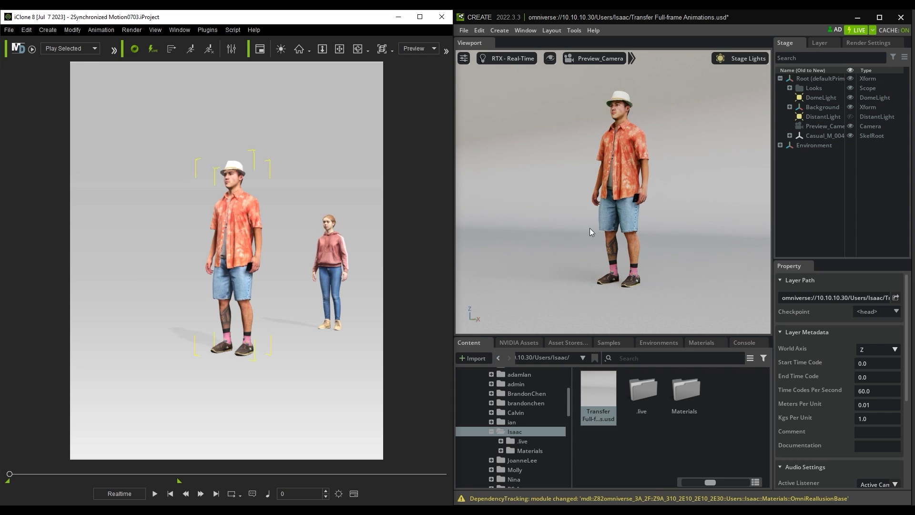
{"action": "left_click", "coordinate": [172, 48]}
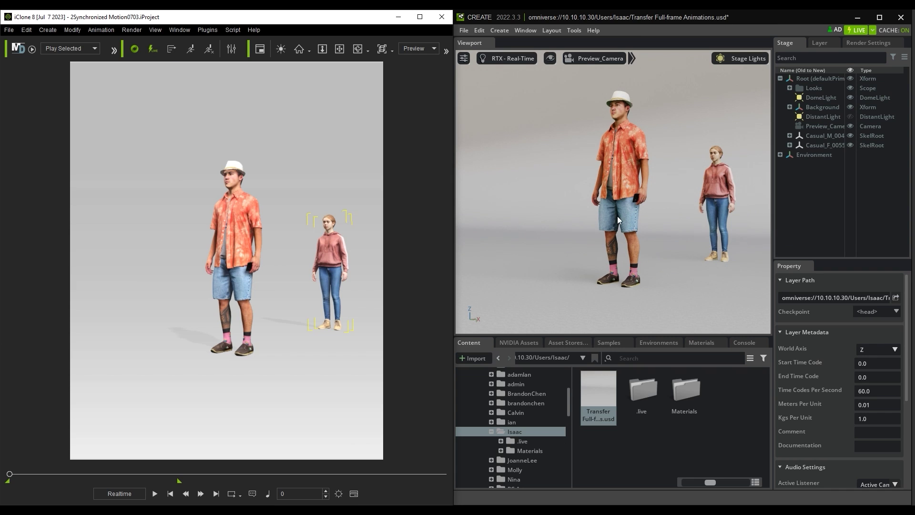
{"action": "left_click", "coordinate": [155, 494]}
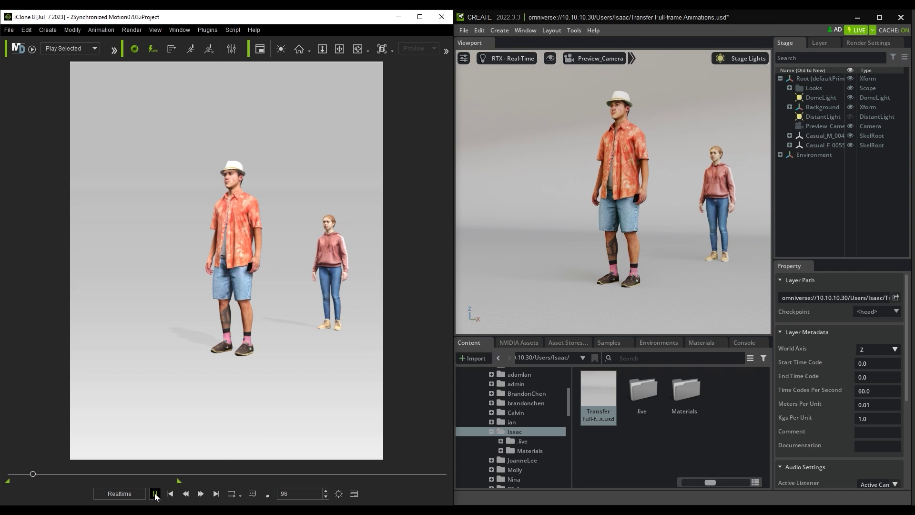
Step: Apply the Meet Lovely_F motion from the Content Manager to the man and the woman
{"action": "left_click", "coordinate": [171, 494]}
{"action": "left_click", "coordinate": [179, 30]}
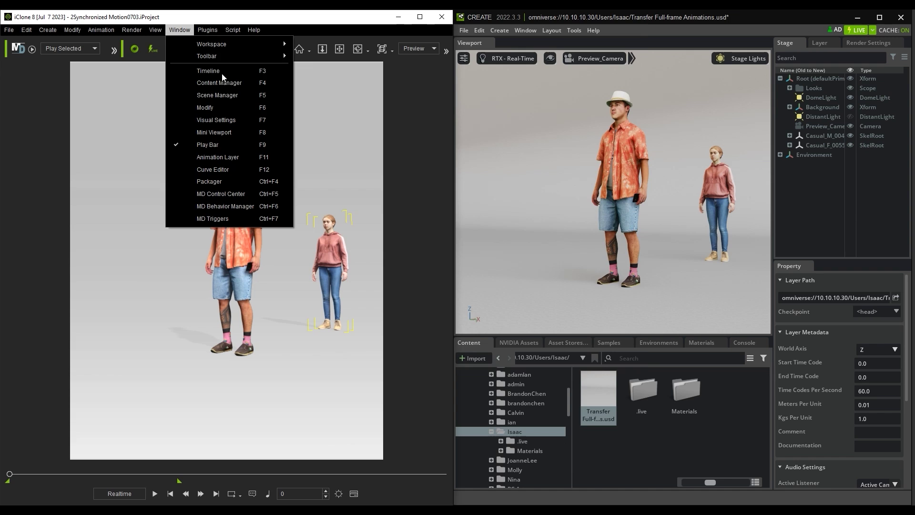
{"action": "left_click", "coordinate": [234, 87]}
{"action": "left_click_drag", "start_coordinate": [526, 229], "coordinate": [231, 239]}
{"action": "left_click_drag", "start_coordinate": [531, 217], "coordinate": [328, 270]}
{"action": "left_click", "coordinate": [637, 27]}
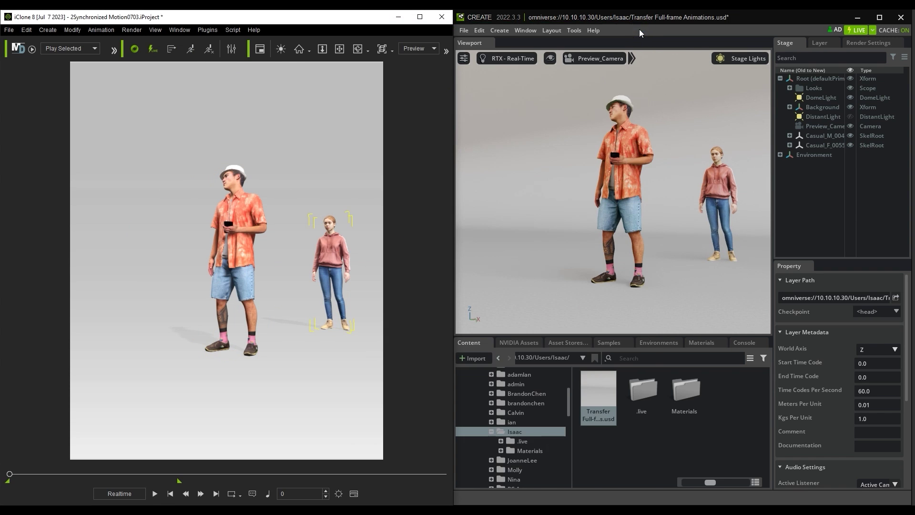
Step: Play the new motion, stop it, and rewind the time slider to frame 0
{"action": "left_click", "coordinate": [155, 493]}
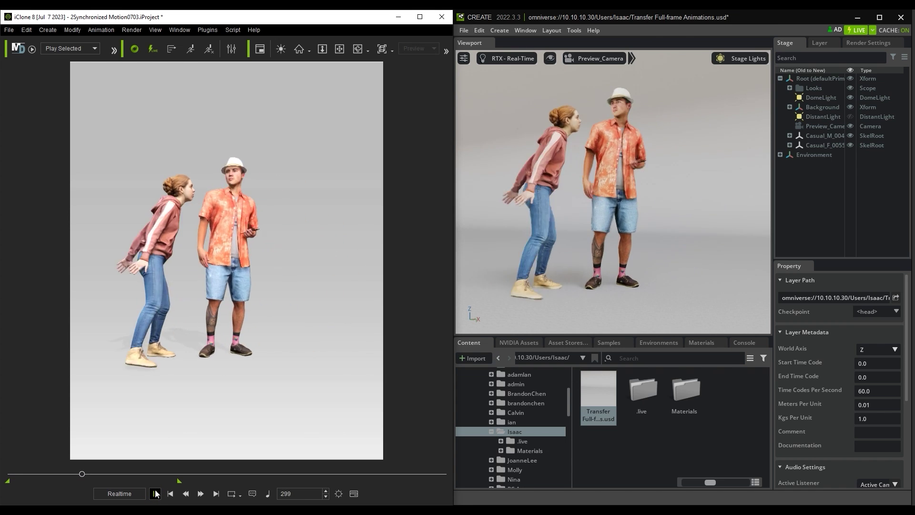
{"action": "left_click", "coordinate": [155, 493]}
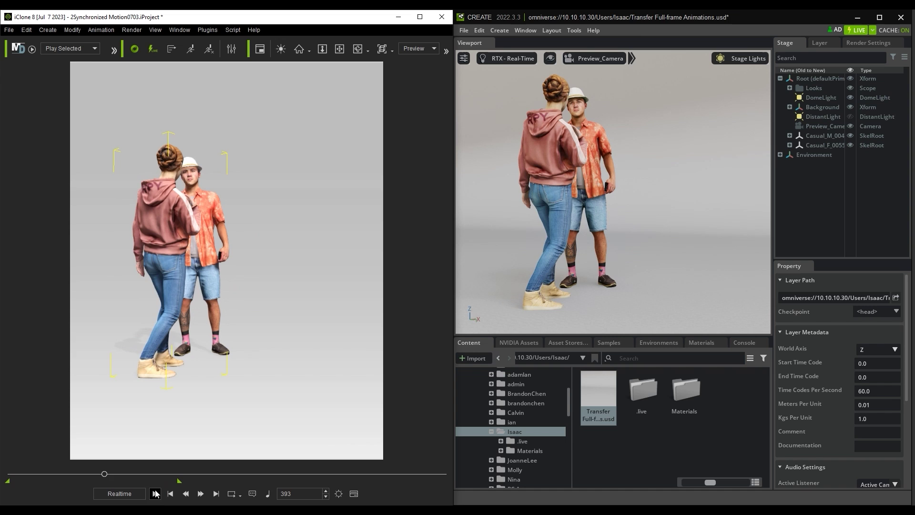
{"action": "left_click_drag", "start_coordinate": [104, 473], "coordinate": [9, 474]}
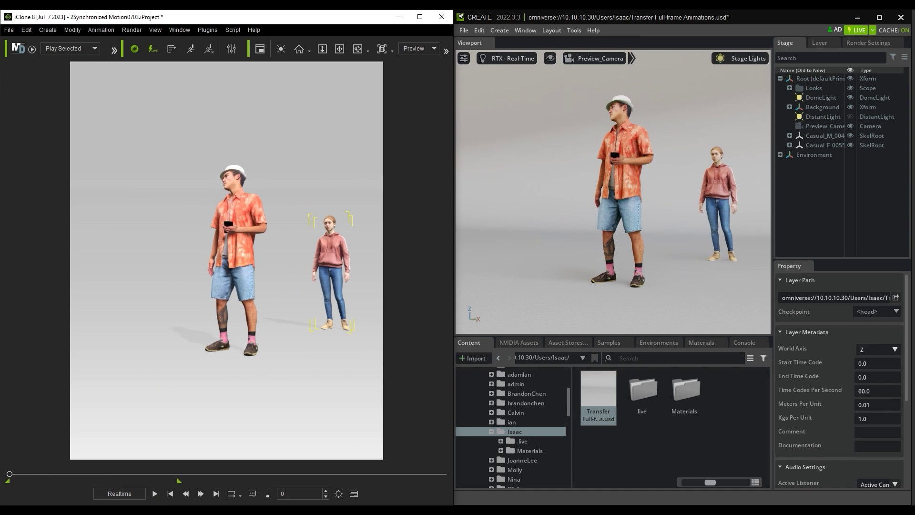
Step: Open the Omniverse animation timeline, set its end frame to 700, and play it
{"action": "left_click", "coordinate": [525, 30]}
{"action": "mouse_move", "coordinate": [535, 50]}
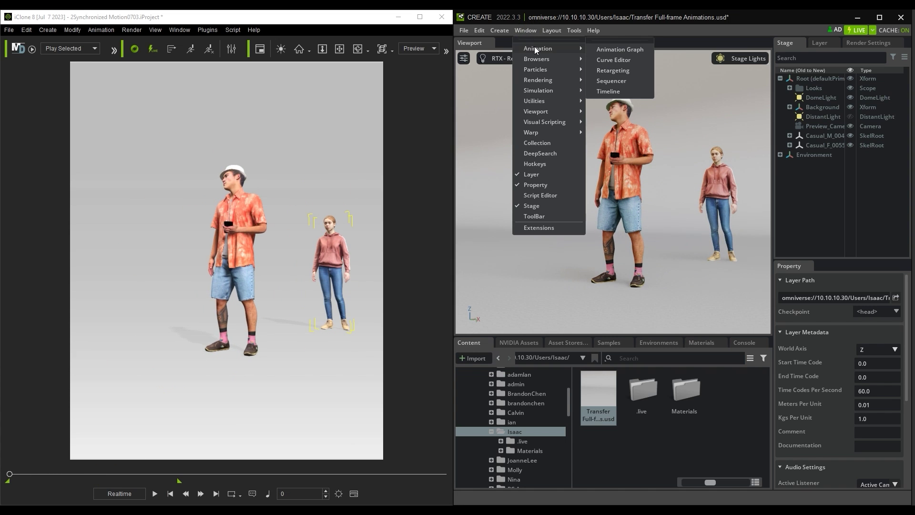
{"action": "left_click", "coordinate": [613, 91]}
{"action": "left_click", "coordinate": [767, 480]}
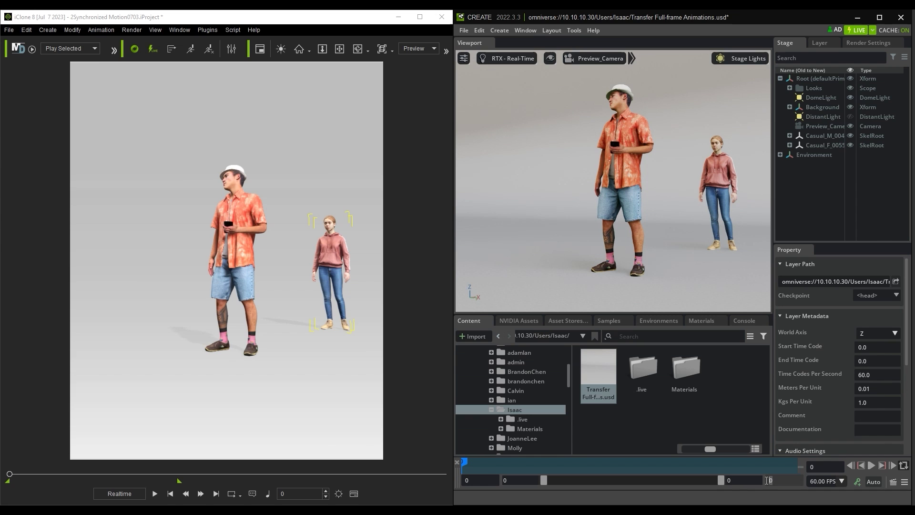
{"action": "type", "text": "700"}
{"action": "key", "text": "Return"}
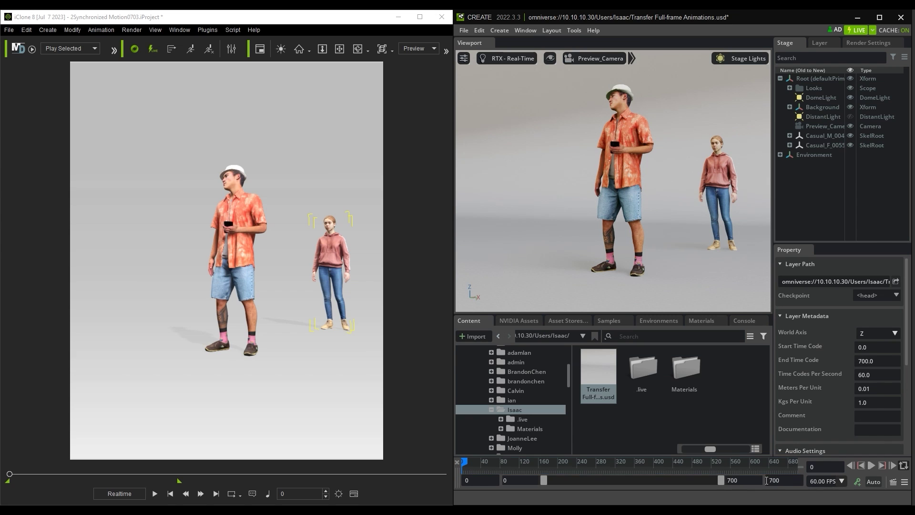
{"action": "left_click", "coordinate": [871, 466]}
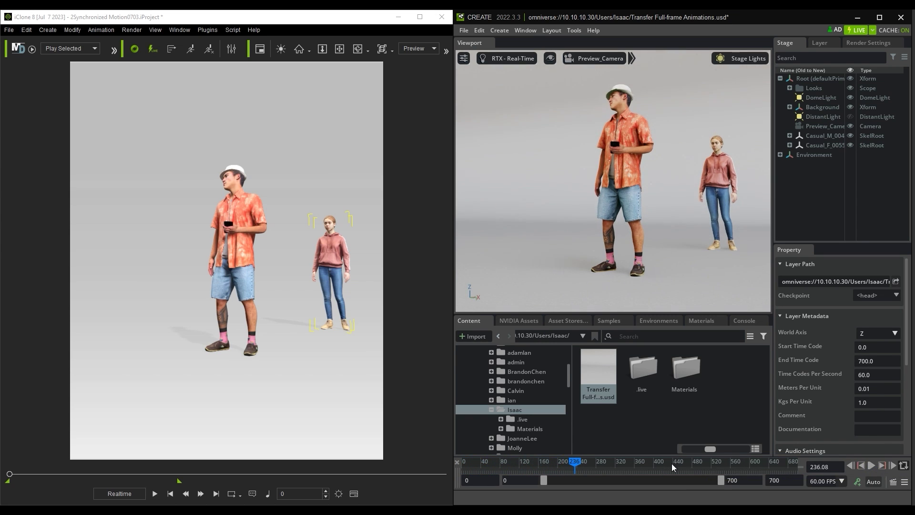
Step: Send the hatted man's animation to Omniverse, set playback to 60.00 FPS, and play it
{"action": "left_click", "coordinate": [242, 216]}
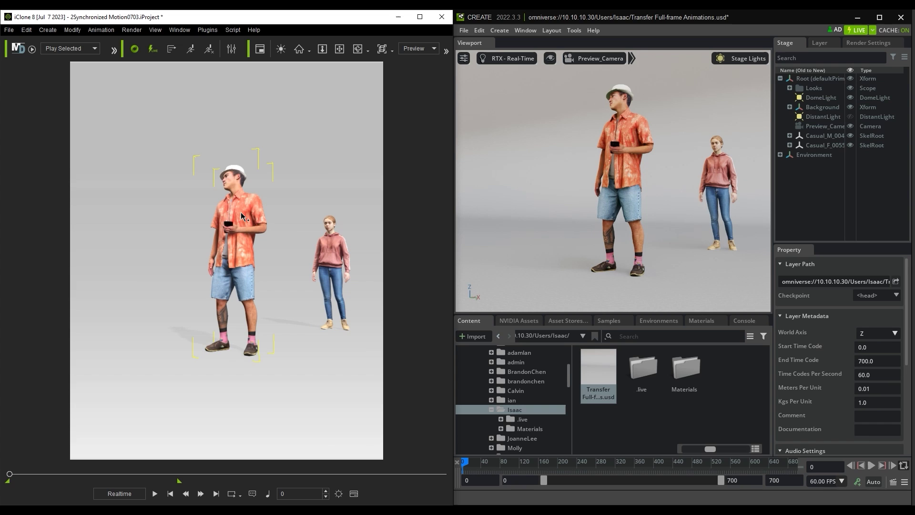
{"action": "left_click", "coordinate": [191, 49]}
{"action": "left_click", "coordinate": [834, 482]}
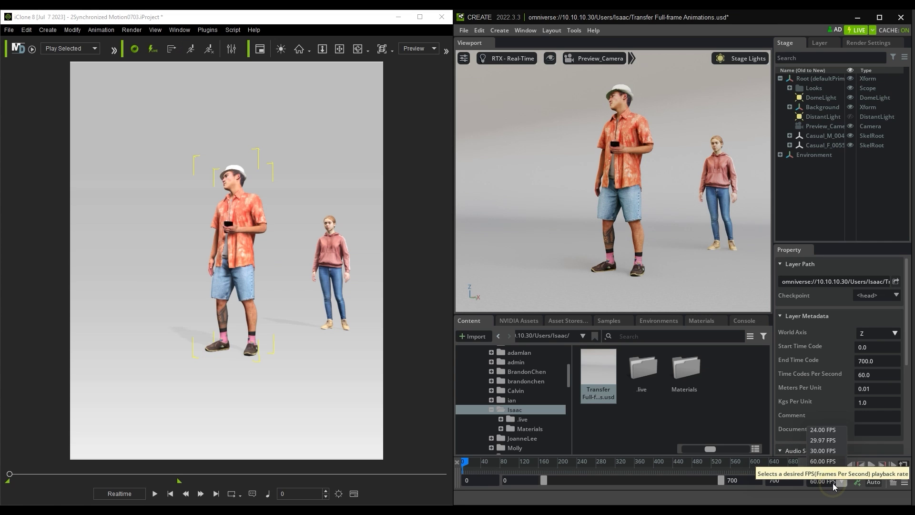
{"action": "left_click", "coordinate": [828, 462]}
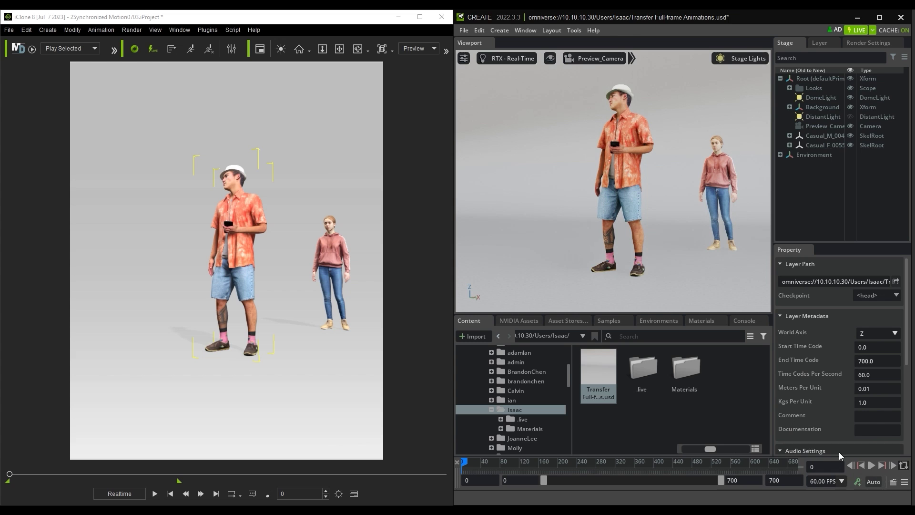
{"action": "left_click", "coordinate": [872, 465]}
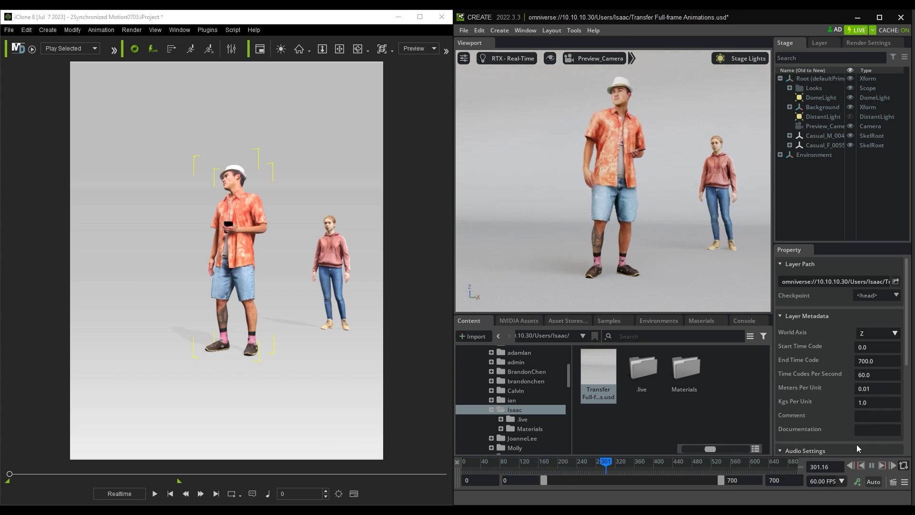
Step: Select the woman, remove her animation from Omniverse, and replay the timeline to confirm she stays still
{"action": "left_click", "coordinate": [871, 465]}
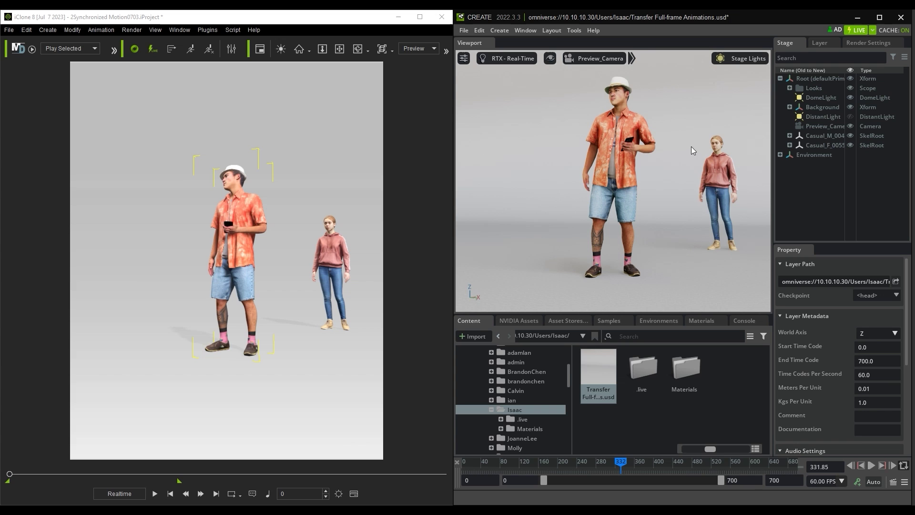
{"action": "left_click_drag", "start_coordinate": [620, 460], "coordinate": [464, 462]}
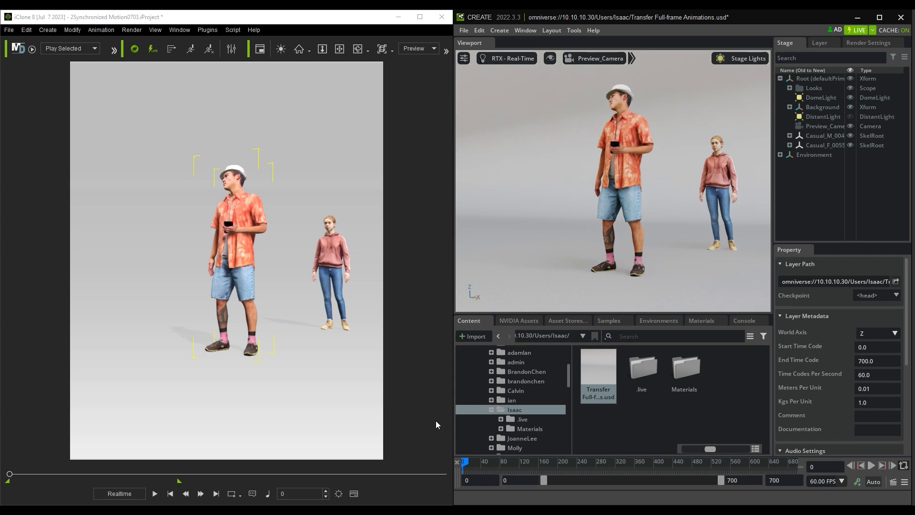
{"action": "left_click", "coordinate": [340, 258]}
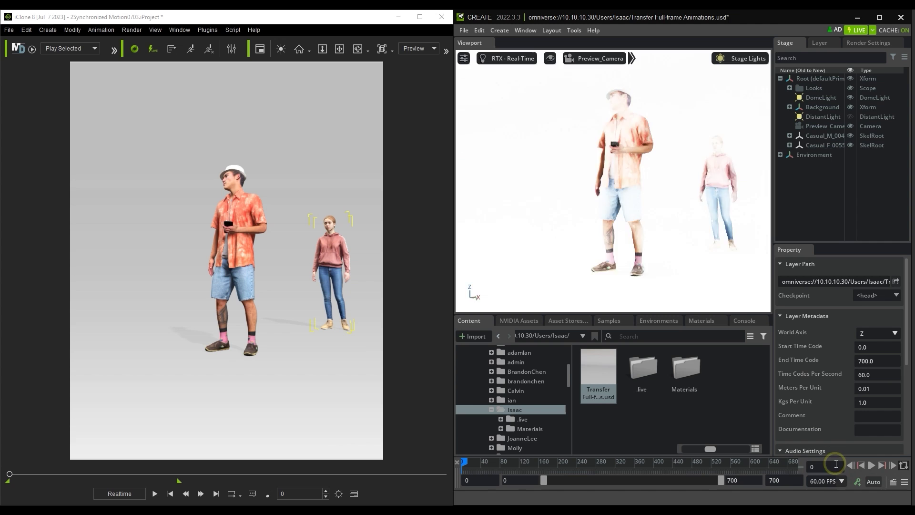
{"action": "left_click", "coordinate": [871, 466]}
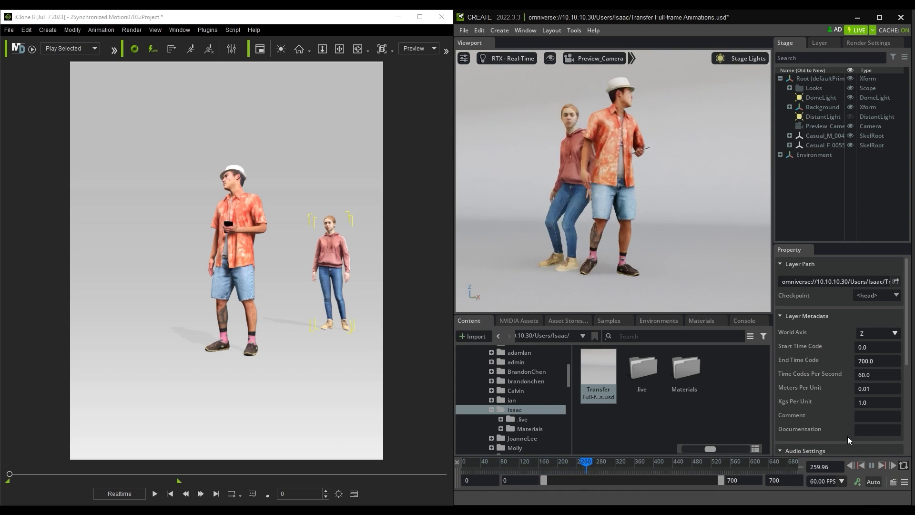
{"action": "left_click", "coordinate": [871, 466]}
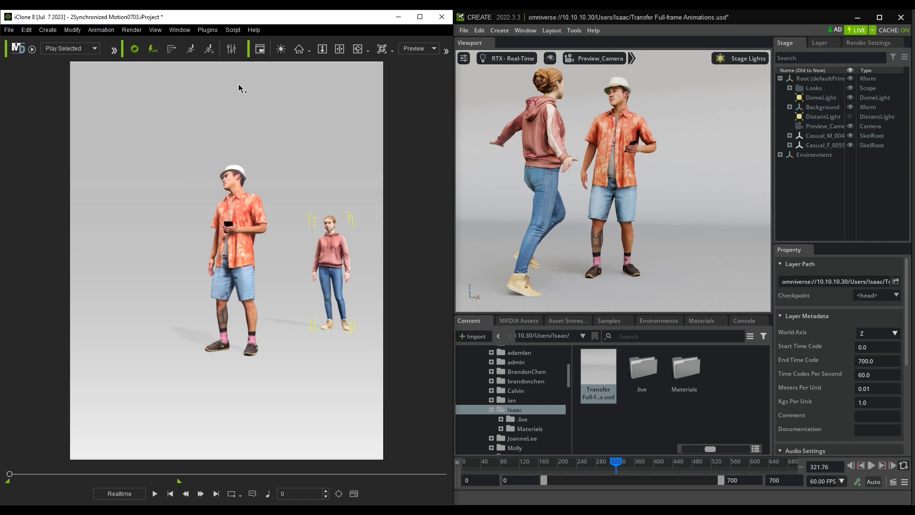
{"action": "left_click", "coordinate": [209, 50]}
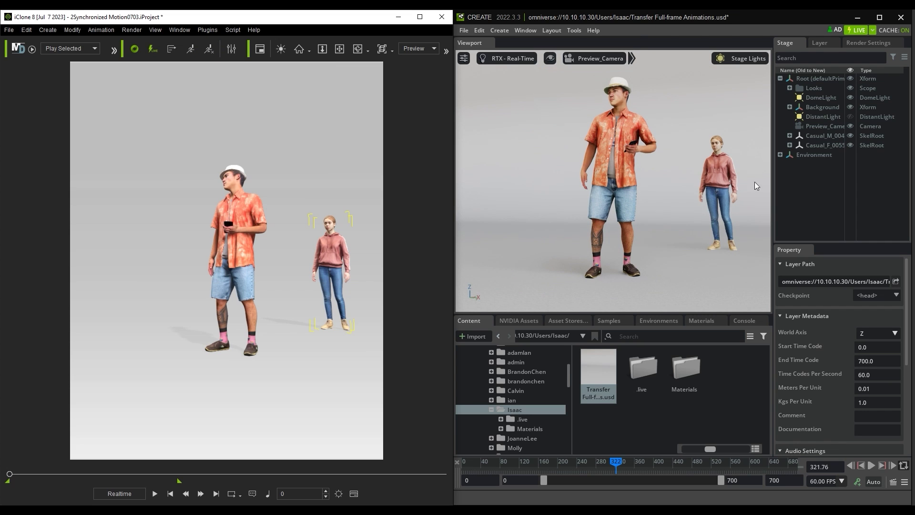
{"action": "left_click", "coordinate": [874, 466]}
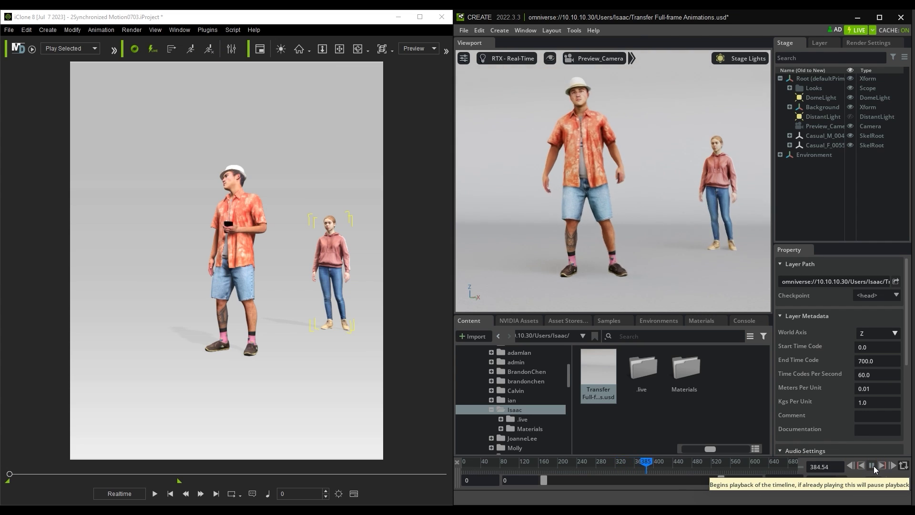
Step: Send the woman's animation back to Omniverse and play the timeline at 60 FPS
{"action": "left_click", "coordinate": [872, 466]}
{"action": "left_click_drag", "start_coordinate": [685, 461], "coordinate": [449, 460]}
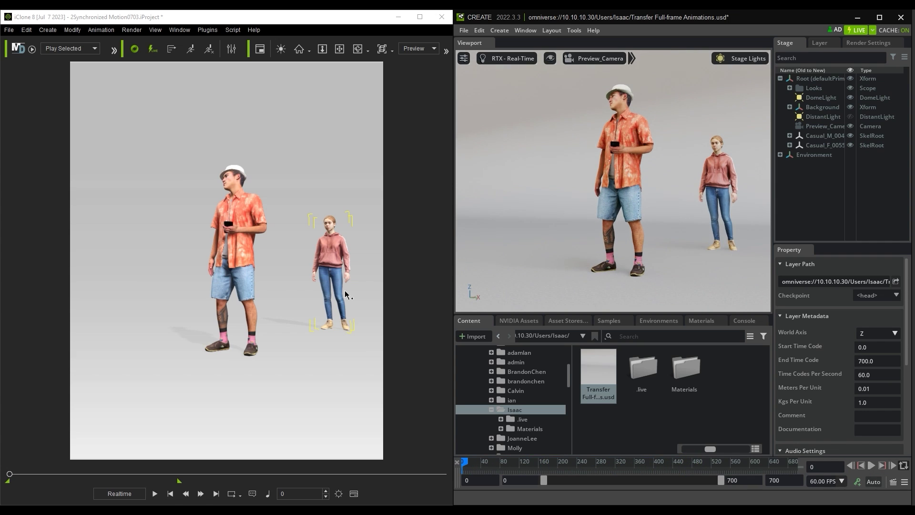
{"action": "left_click", "coordinate": [191, 49]}
{"action": "left_click", "coordinate": [841, 481]}
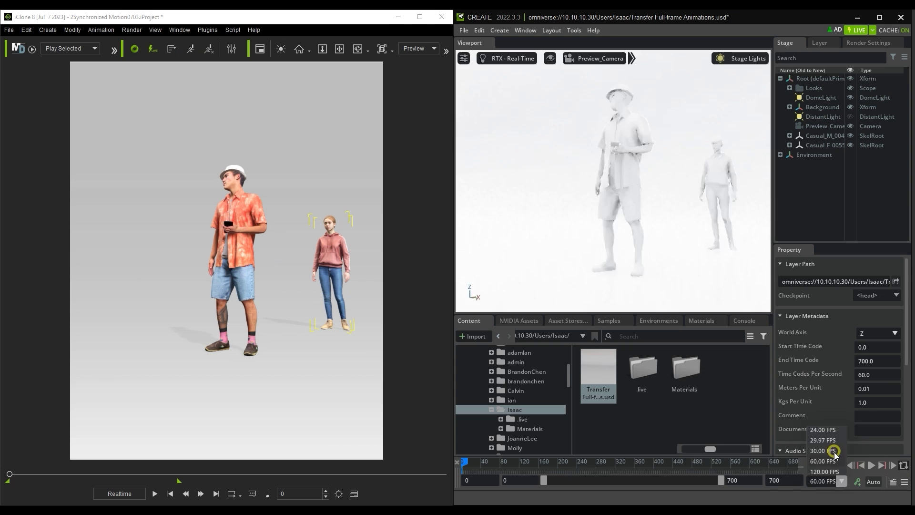
{"action": "left_click", "coordinate": [830, 461]}
{"action": "left_click", "coordinate": [872, 465]}
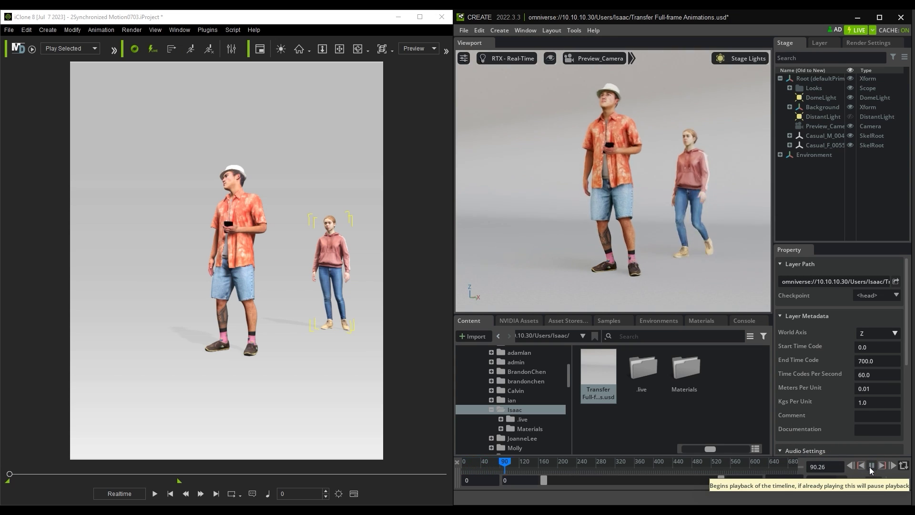
{"action": "left_click", "coordinate": [872, 467]}
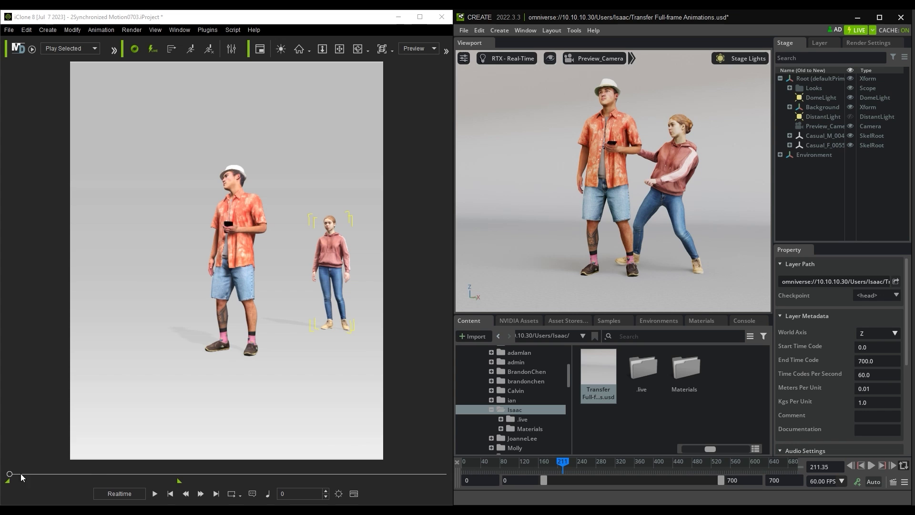
Step: Compare the iClone playback with Omniverse and return both timelines to frame 0
{"action": "left_click", "coordinate": [155, 494]}
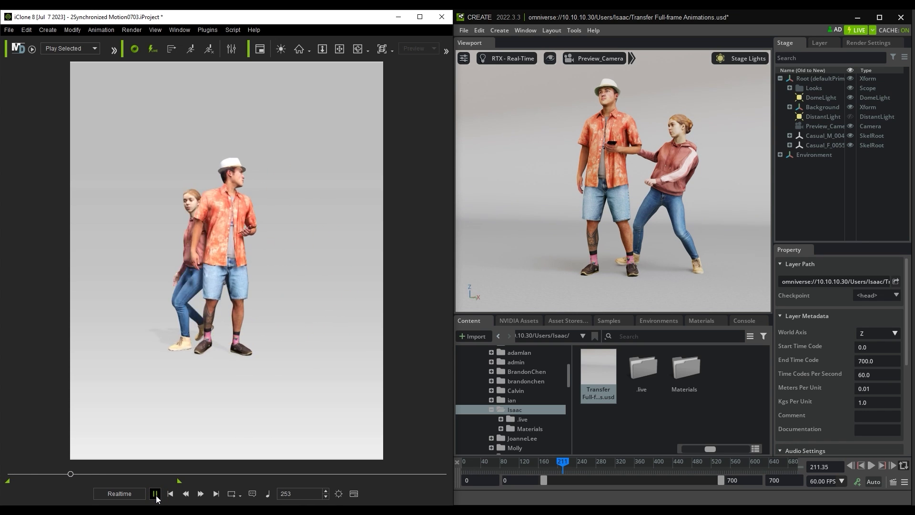
{"action": "left_click", "coordinate": [155, 493]}
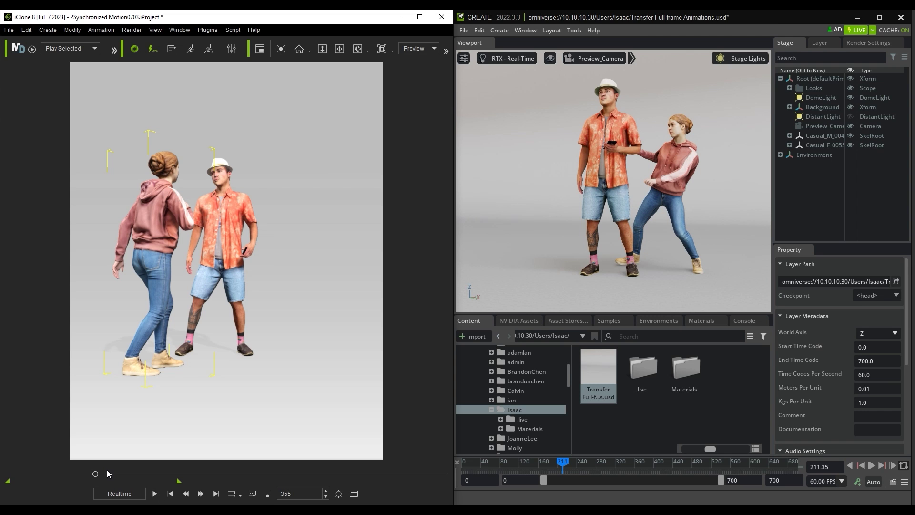
{"action": "left_click", "coordinate": [564, 465]}
{"action": "left_click_drag", "start_coordinate": [565, 465], "coordinate": [465, 466]}
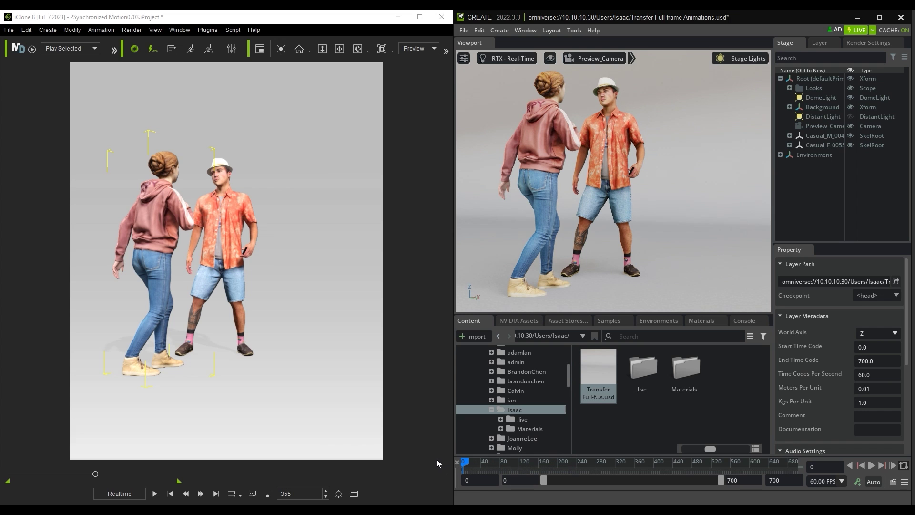
{"action": "left_click", "coordinate": [155, 494]}
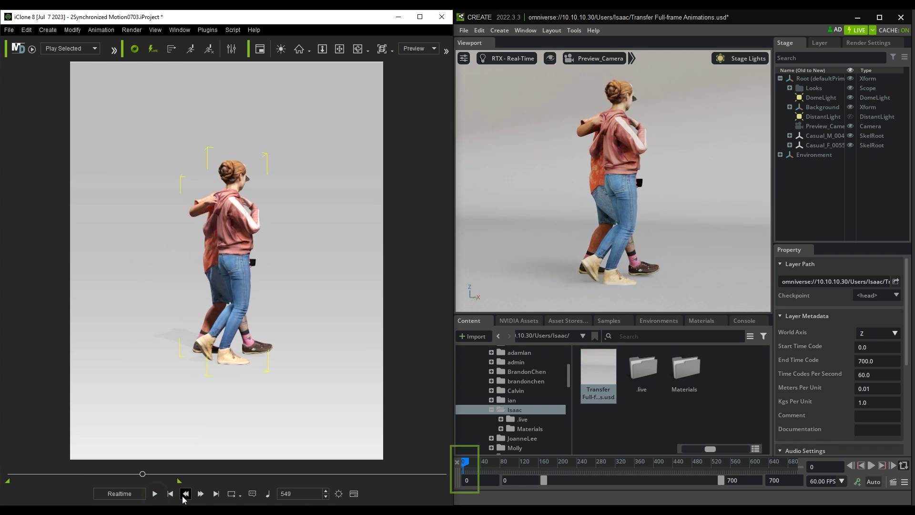
{"action": "left_click", "coordinate": [171, 494]}
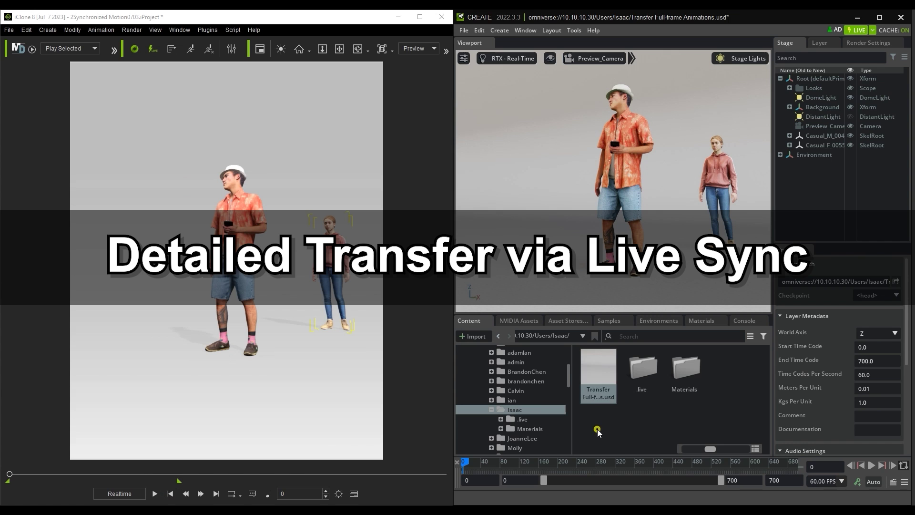
Step: Play the iClone animation briefly, then jump back to the first frame
{"action": "left_click", "coordinate": [597, 430]}
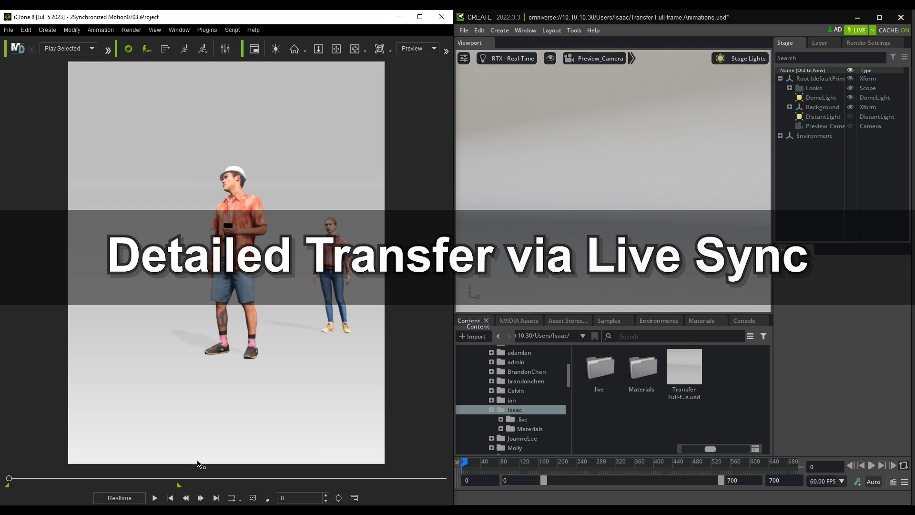
{"action": "left_click", "coordinate": [156, 498]}
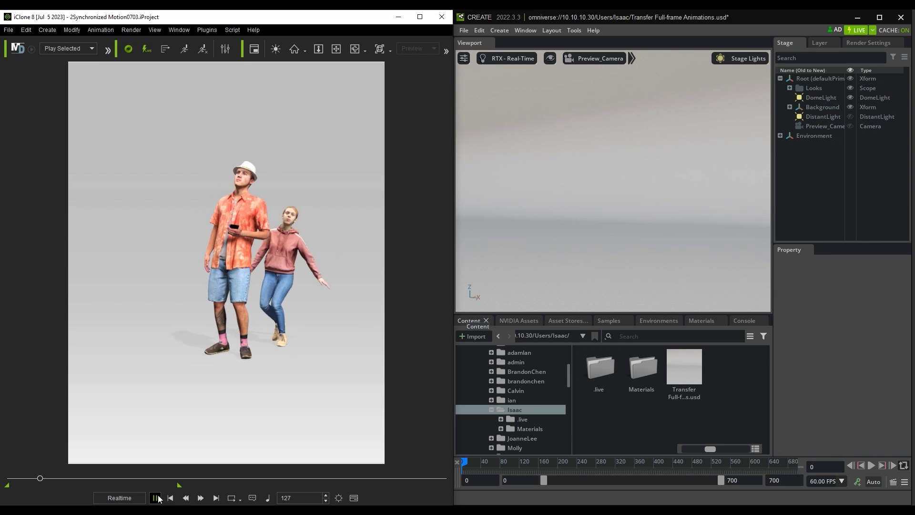
{"action": "left_click", "coordinate": [158, 498]}
{"action": "left_click", "coordinate": [170, 497]}
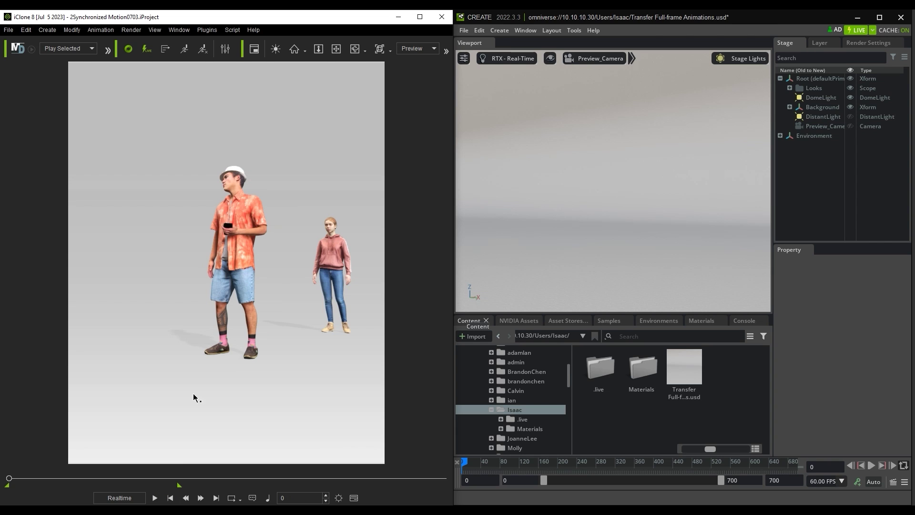
Step: Transfer the characters from the Live Sync panel with Include Motion checked and lights excluded
{"action": "left_click", "coordinate": [231, 48]}
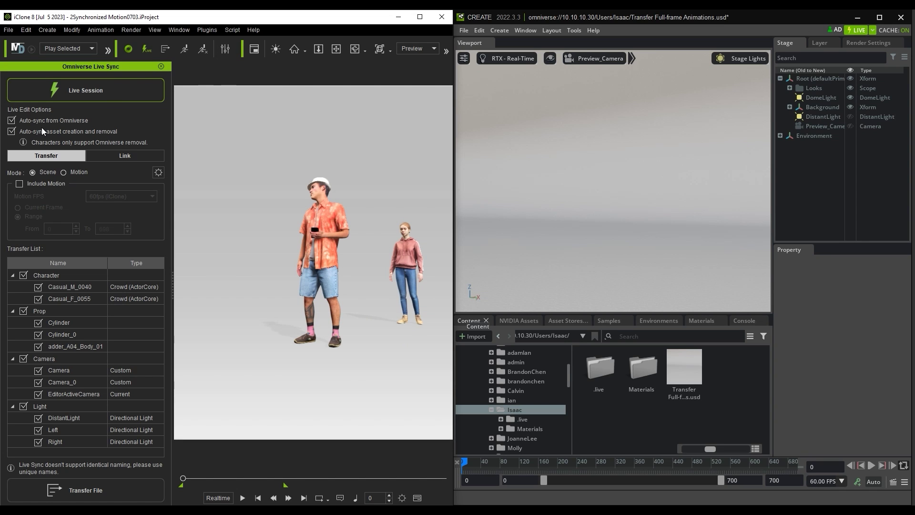
{"action": "left_click", "coordinate": [48, 183]}
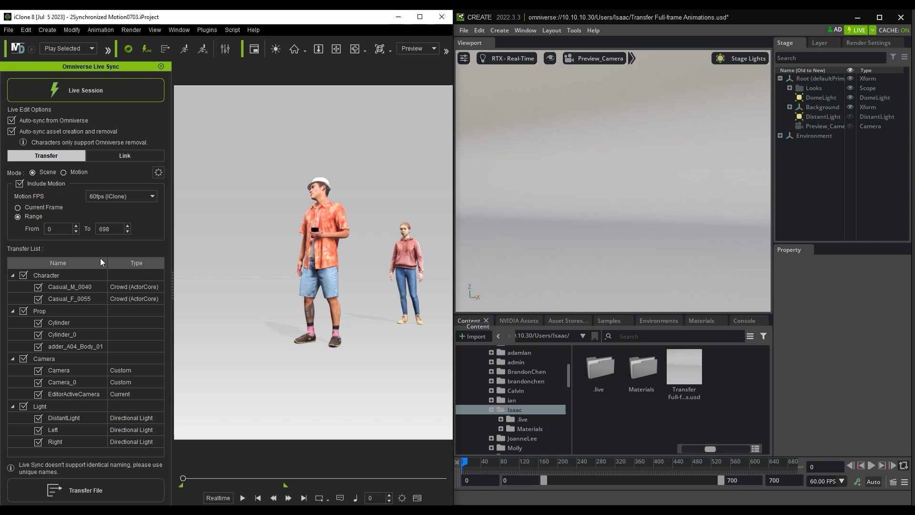
{"action": "left_click", "coordinate": [23, 406]}
{"action": "left_click", "coordinate": [145, 485]}
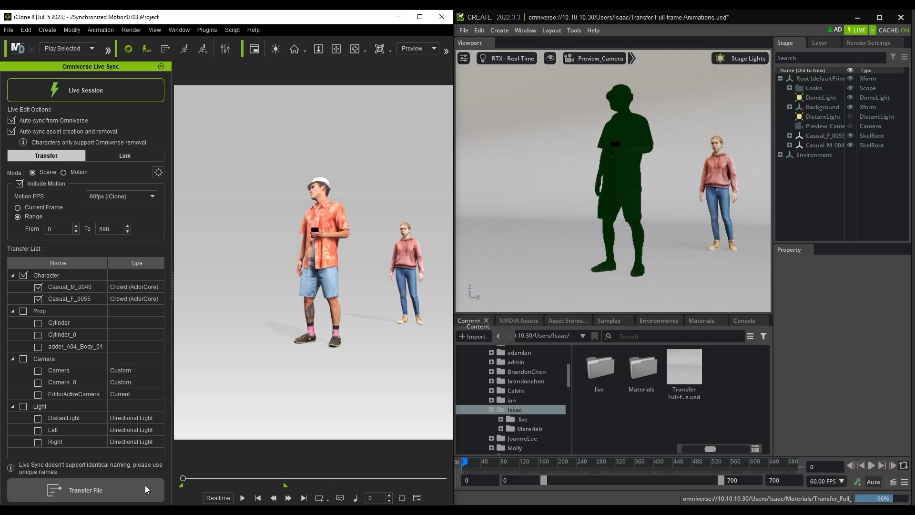
Step: Set the Omniverse timeline to 60.00 FPS, play the transferred animation, and rewind to frame 0
{"action": "left_click", "coordinate": [840, 481]}
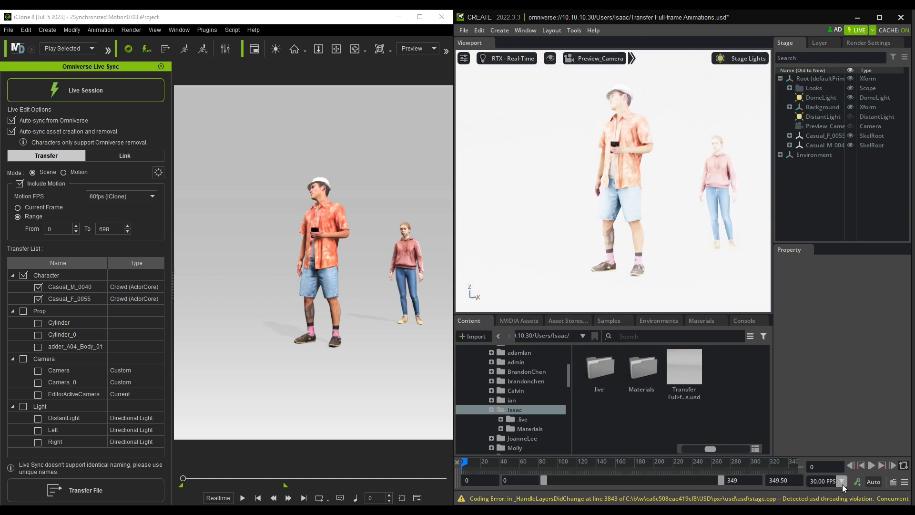
{"action": "left_click", "coordinate": [842, 482]}
{"action": "left_click", "coordinate": [834, 460]}
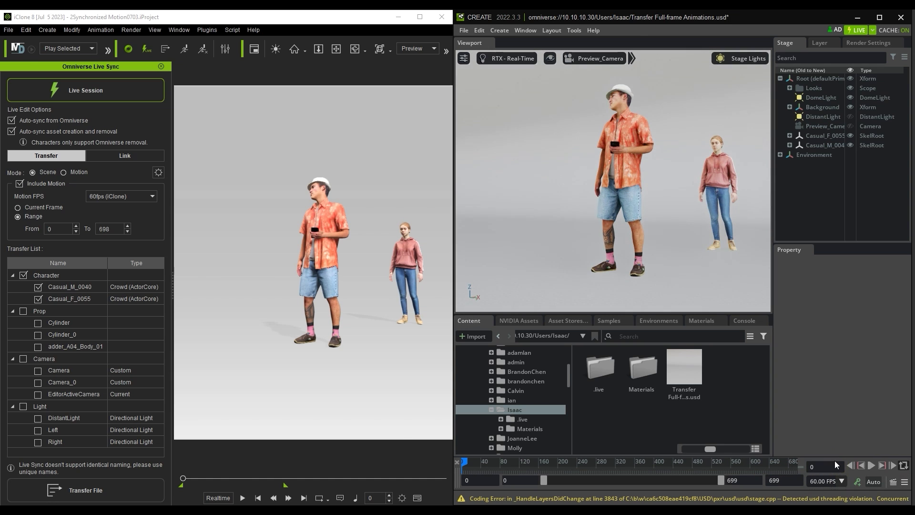
{"action": "left_click", "coordinate": [870, 465]}
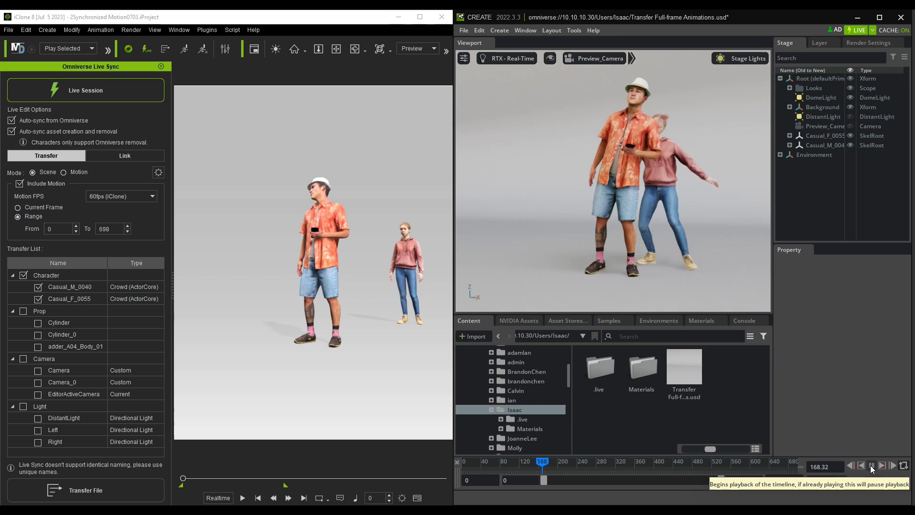
{"action": "left_click", "coordinate": [871, 465]}
{"action": "left_click_drag", "start_coordinate": [564, 461], "coordinate": [453, 469]}
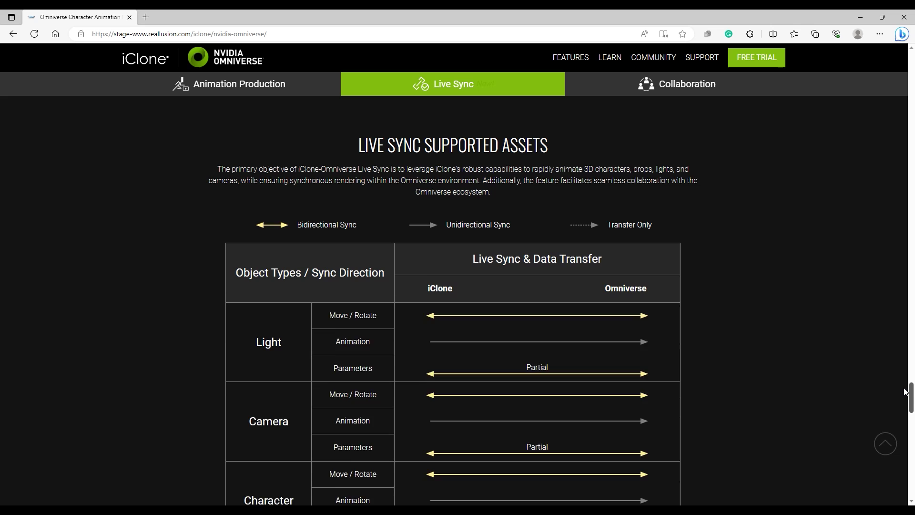
Step: Scroll the Reallusion iClone-Omniverse page down to the Live Sync Supported Assets table
{"action": "scroll", "coordinate": [906, 393], "scroll_direction": "down", "scroll_amount": 1}
{"action": "left_click_drag", "start_coordinate": [906, 394], "coordinate": [906, 399]}
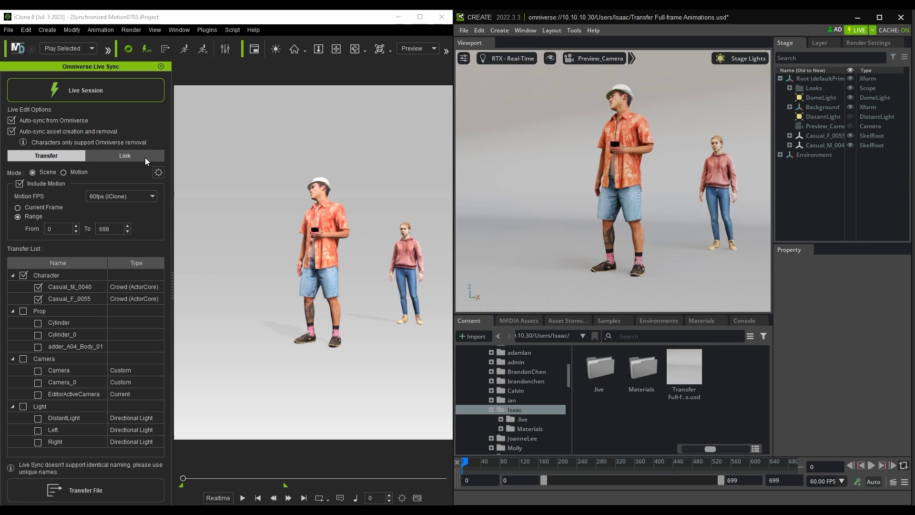
Step: Play the linked walk in sync, selecting Casual_M_0040 then Casual_F_0055 during playback
{"action": "left_click", "coordinate": [145, 158]}
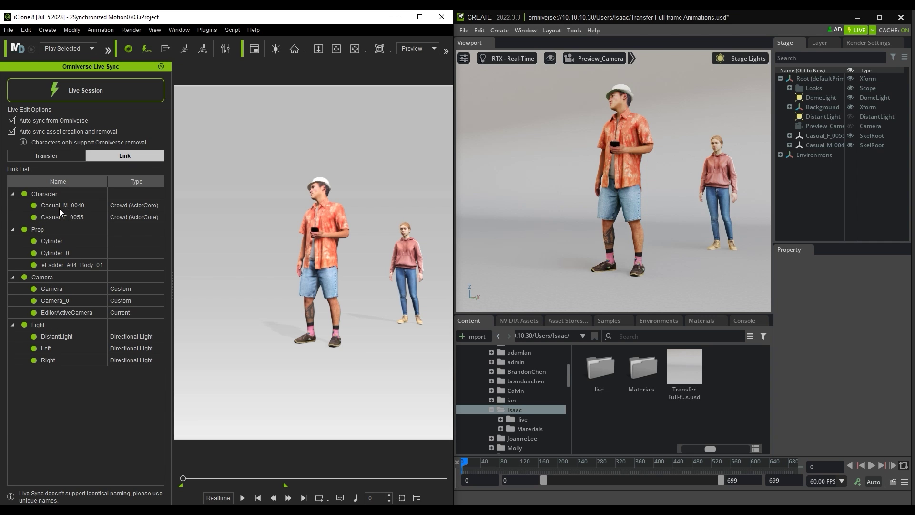
{"action": "left_click", "coordinate": [244, 498]}
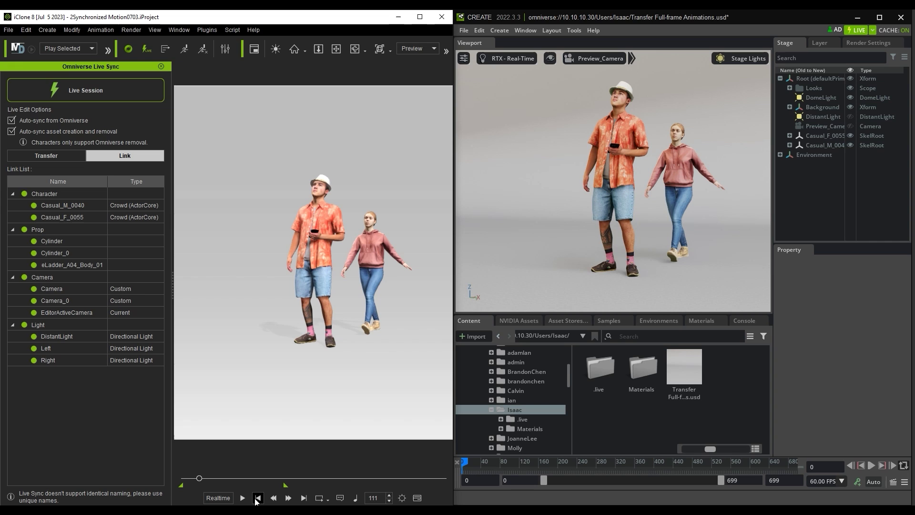
{"action": "left_click", "coordinate": [34, 208]}
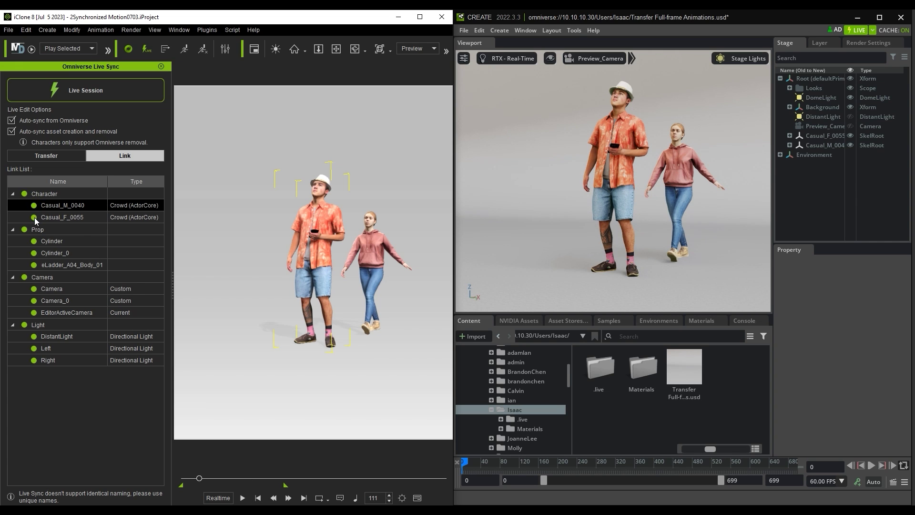
{"action": "left_click", "coordinate": [36, 219]}
{"action": "left_click", "coordinate": [243, 498]}
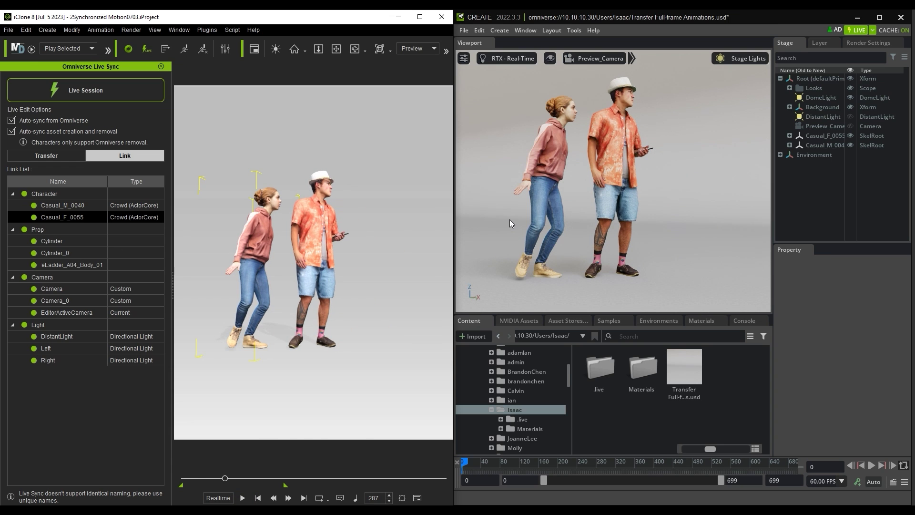
{"action": "left_click", "coordinate": [242, 497]}
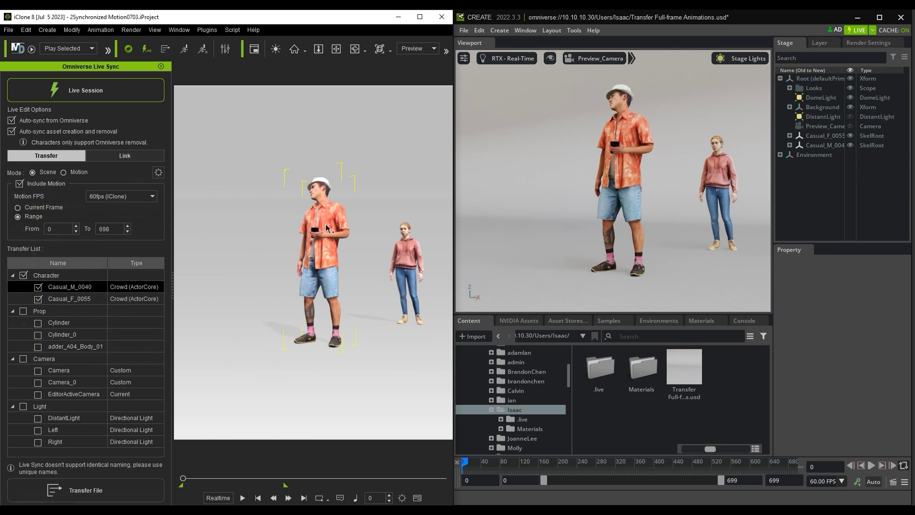
Step: Check the character's Smooth Mesh setting in Modify, then bring up Transfer File Settings
{"action": "left_click", "coordinate": [179, 29]}
{"action": "left_click", "coordinate": [224, 104]}
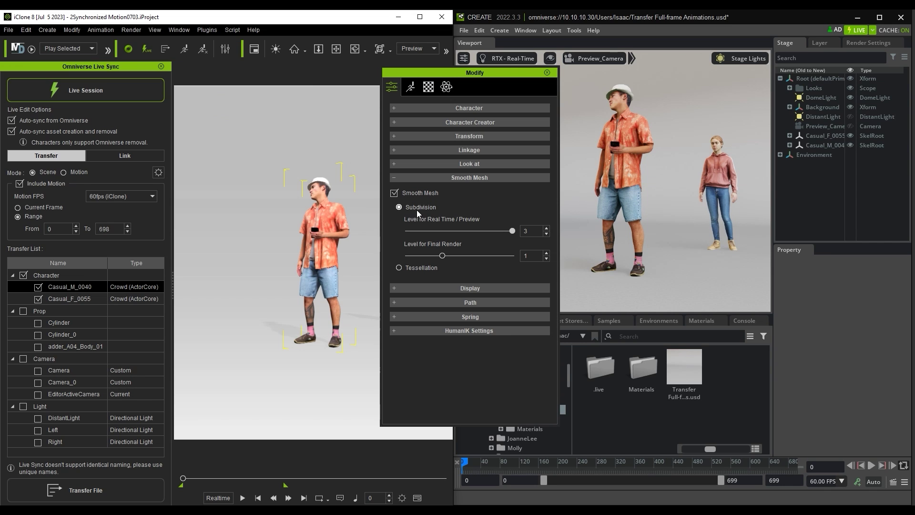
{"action": "left_click", "coordinate": [547, 74]}
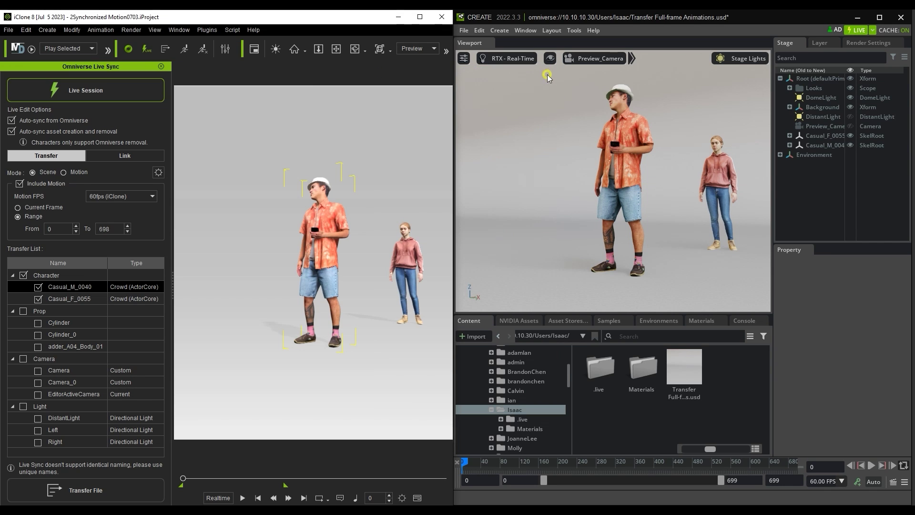
{"action": "left_click", "coordinate": [159, 173]}
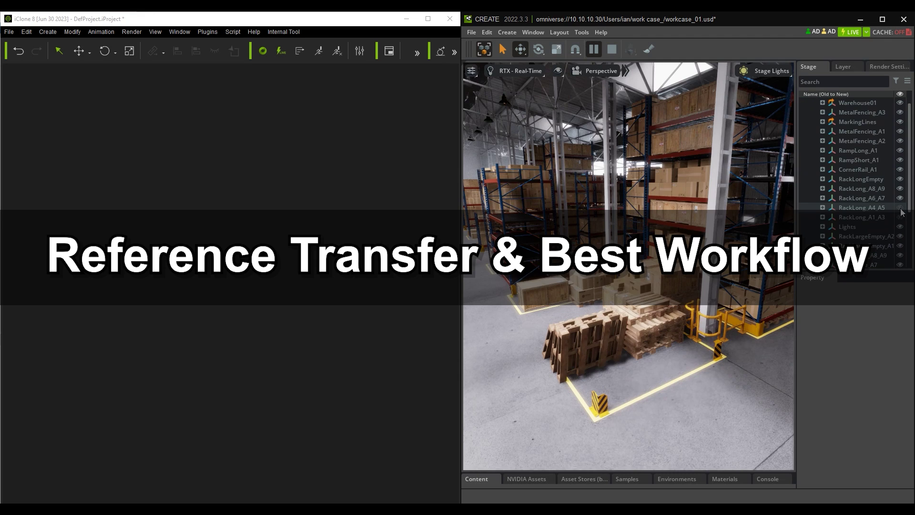
Step: Hide every prim except RackLong_A4_A5 and RackLong_A1_A3 using Select Invert
{"action": "left_click", "coordinate": [888, 218]}
{"action": "left_click", "coordinate": [884, 208], "text": "shift"}
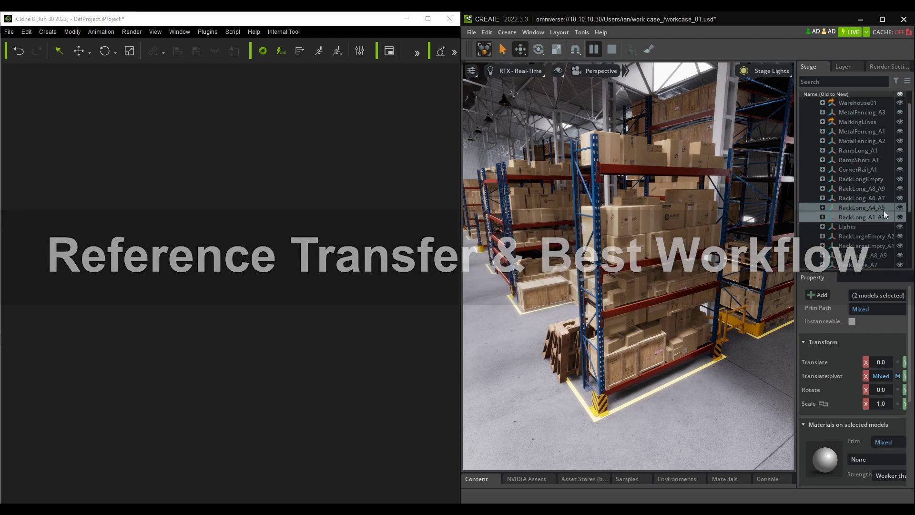
{"action": "left_click", "coordinate": [491, 35]}
{"action": "mouse_move", "coordinate": [500, 82]}
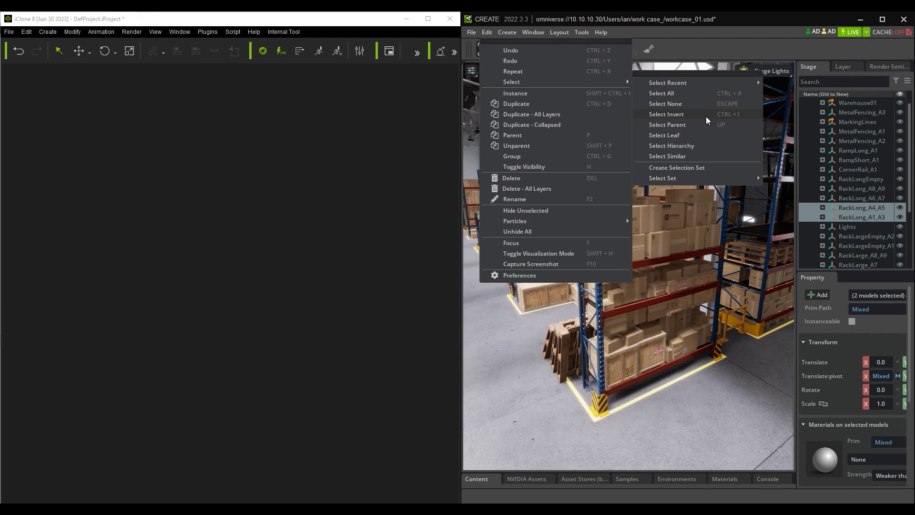
{"action": "left_click", "coordinate": [690, 114]}
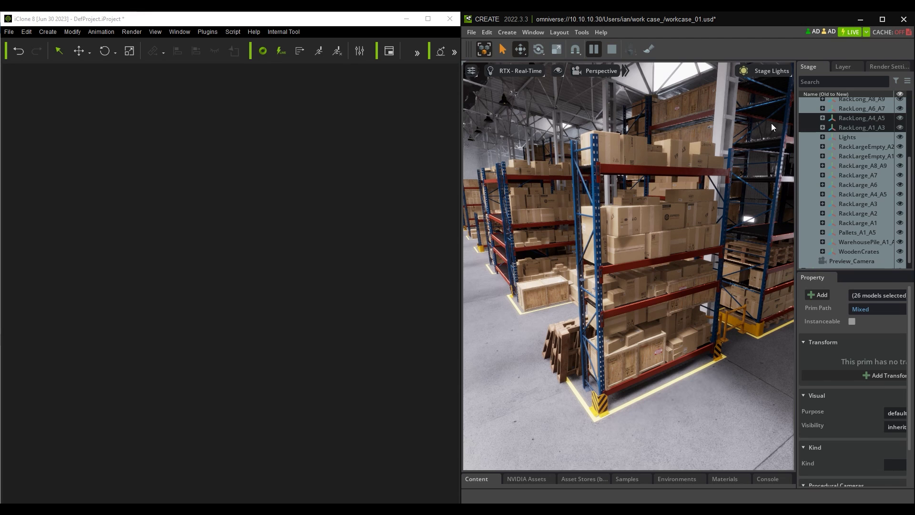
{"action": "mouse_move", "coordinate": [908, 184]}
{"action": "left_mouse_down"}
{"action": "mouse_move", "coordinate": [909, 119]}
{"action": "mouse_move", "coordinate": [908, 187]}
{"action": "left_mouse_up"}
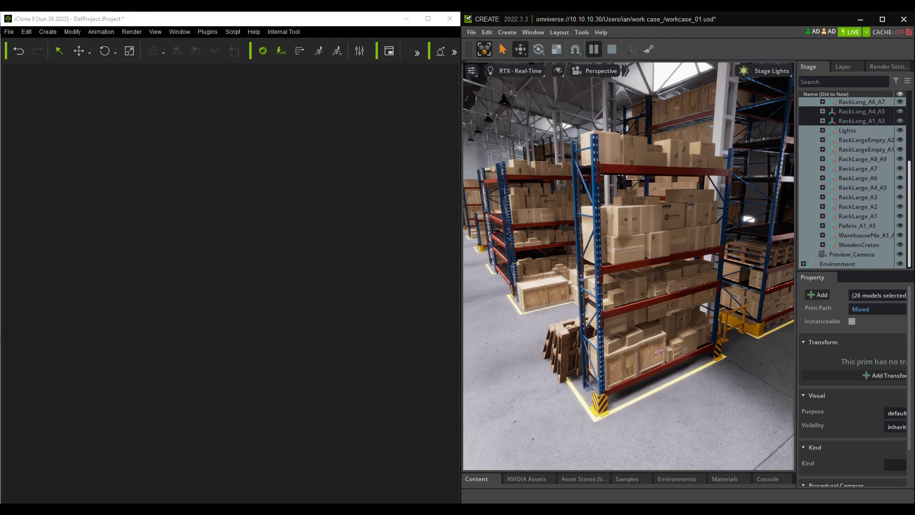
{"action": "left_click", "coordinate": [900, 263]}
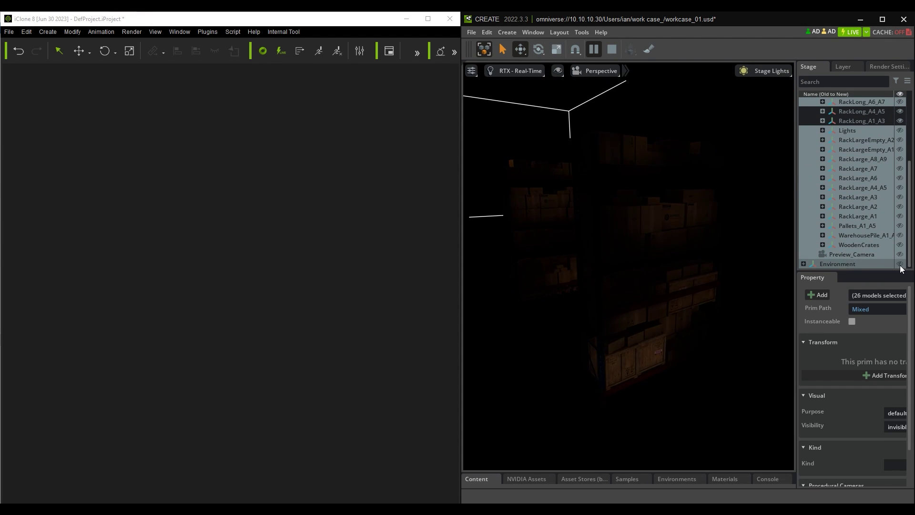
Step: Light the stage with the Sunny Sky light rig
{"action": "left_click", "coordinate": [767, 72]}
{"action": "left_click", "coordinate": [768, 174]}
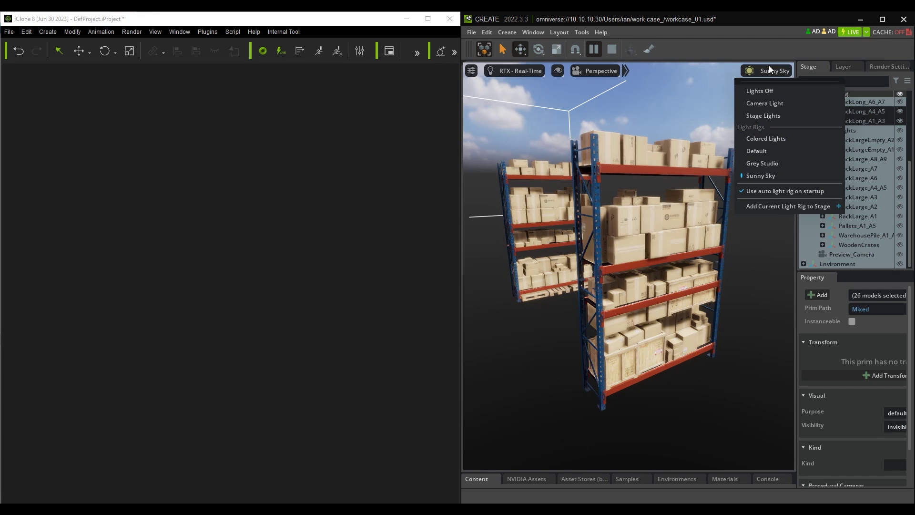
{"action": "left_click", "coordinate": [769, 70]}
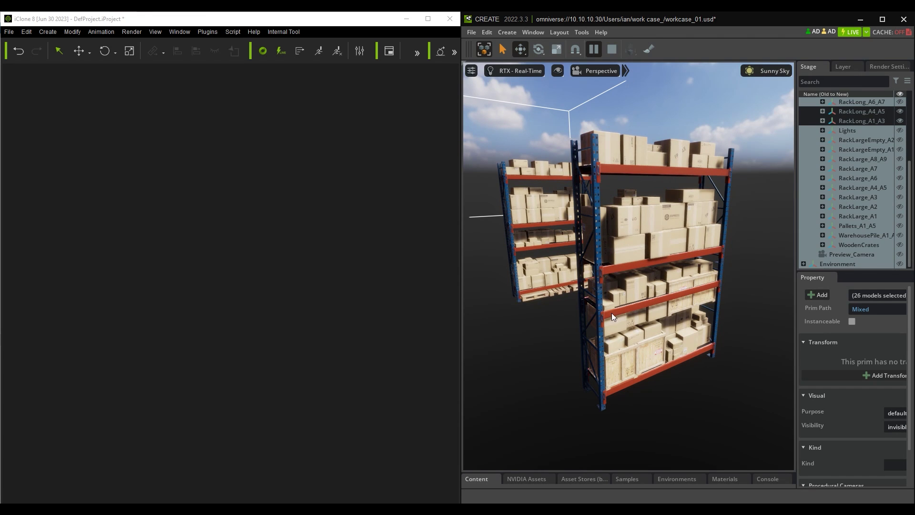
Step: Save the Omniverse stage and import workcase_01.usd into iClone via Omniverse Server URL
{"action": "left_click", "coordinate": [470, 34]}
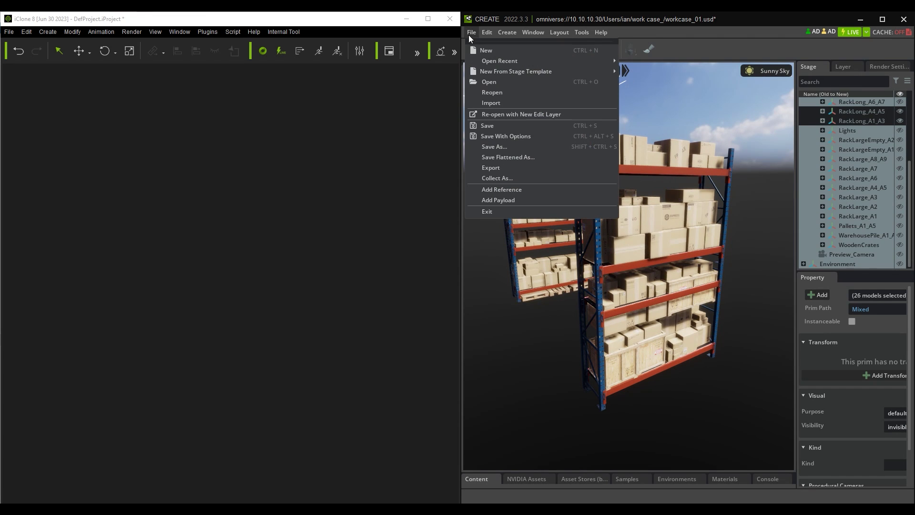
{"action": "left_click", "coordinate": [506, 127]}
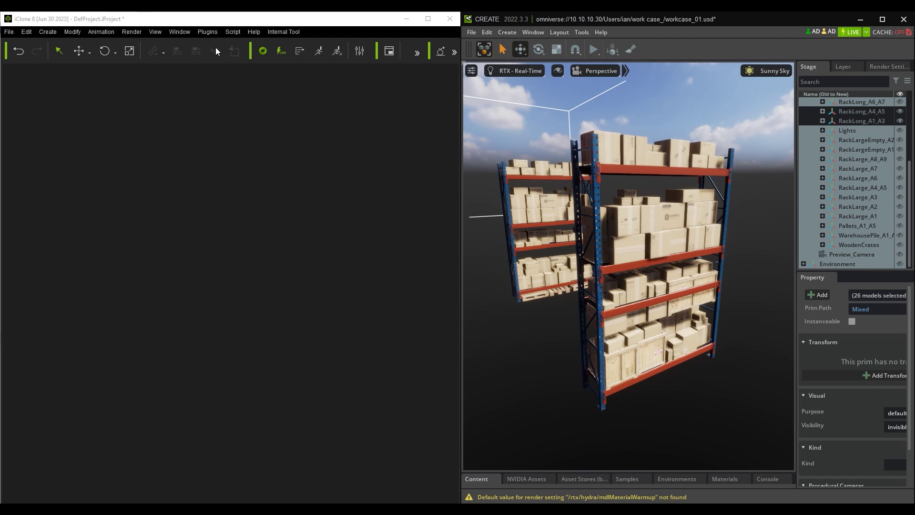
{"action": "left_click", "coordinate": [213, 34]}
{"action": "mouse_move", "coordinate": [267, 58]}
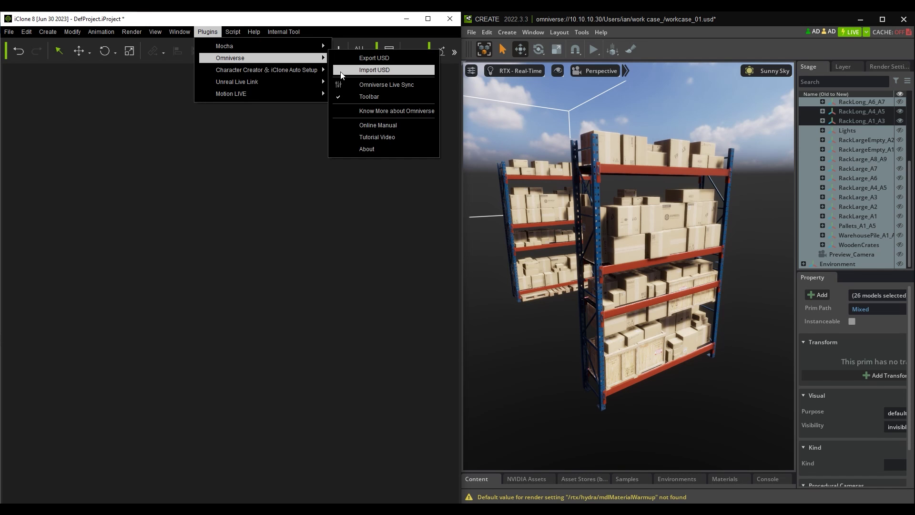
{"action": "left_click", "coordinate": [340, 71]}
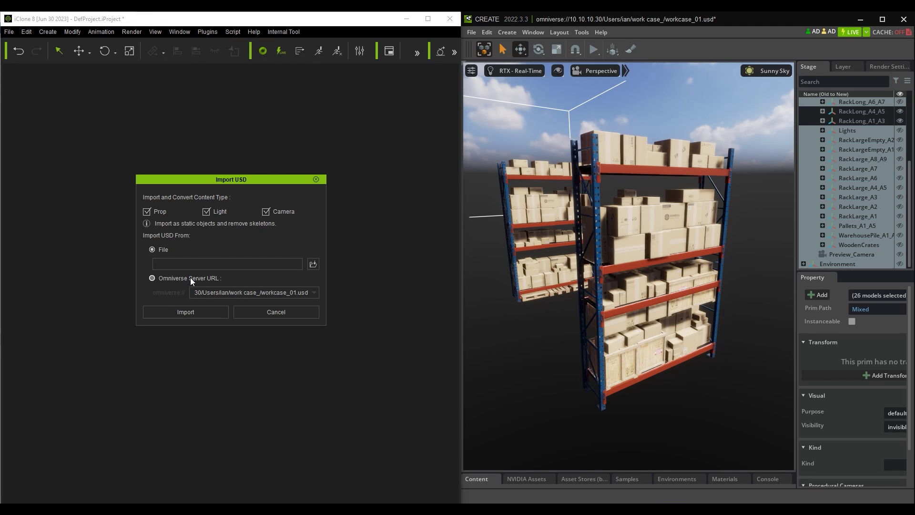
{"action": "left_click", "coordinate": [190, 278]}
{"action": "left_click", "coordinate": [208, 312]}
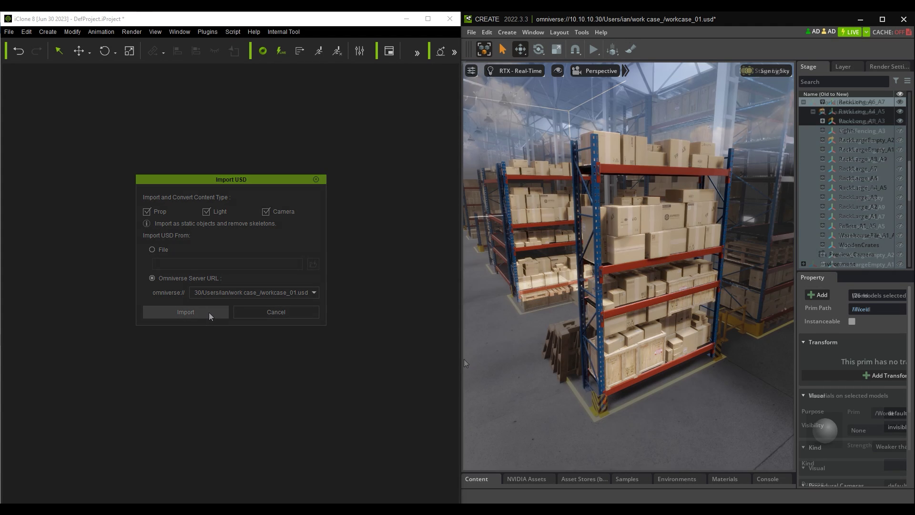
{"action": "left_click", "coordinate": [858, 227]}
Step: Save the two selected RackLong racks as workcase_01.usd with Save Selected
{"action": "left_click", "coordinate": [857, 236], "text": "ctrl"}
{"action": "right_click", "coordinate": [857, 236]}
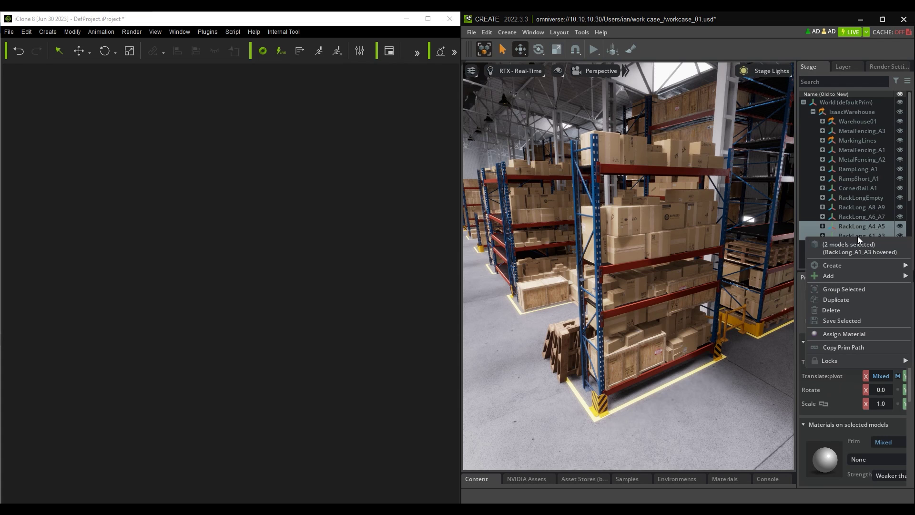
{"action": "left_click", "coordinate": [846, 322]}
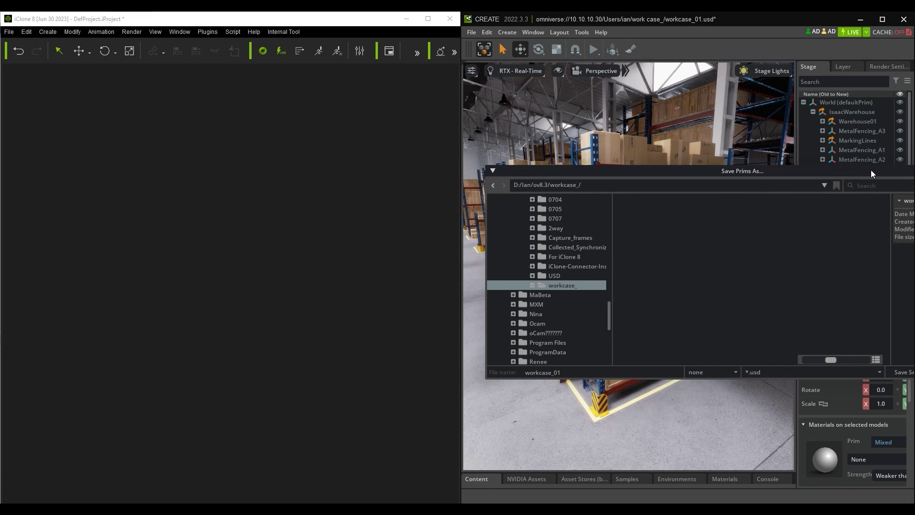
{"action": "left_click_drag", "start_coordinate": [871, 169], "coordinate": [849, 170]}
{"action": "left_click", "coordinate": [891, 372]}
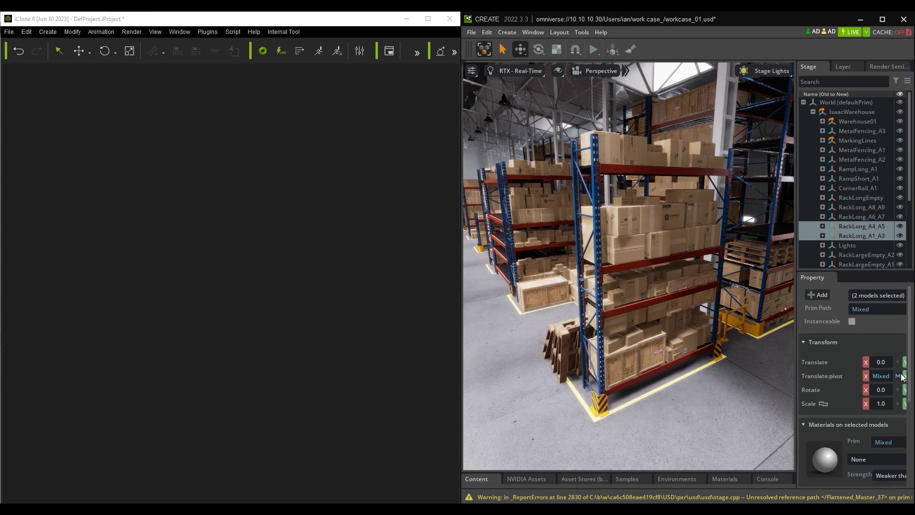
Step: Import the local workcase_01.usd file through iClone's Omniverse Import USD
{"action": "left_click", "coordinate": [205, 32]}
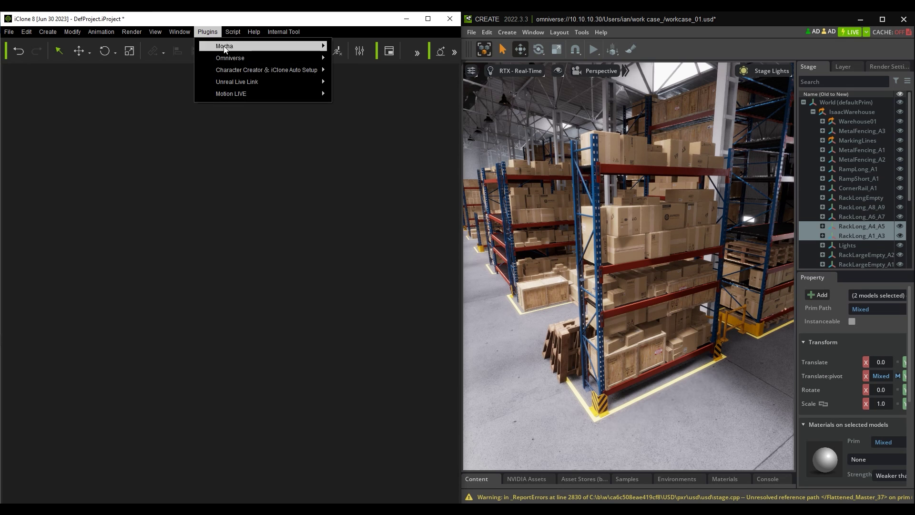
{"action": "mouse_move", "coordinate": [233, 65]}
{"action": "left_click", "coordinate": [350, 69]}
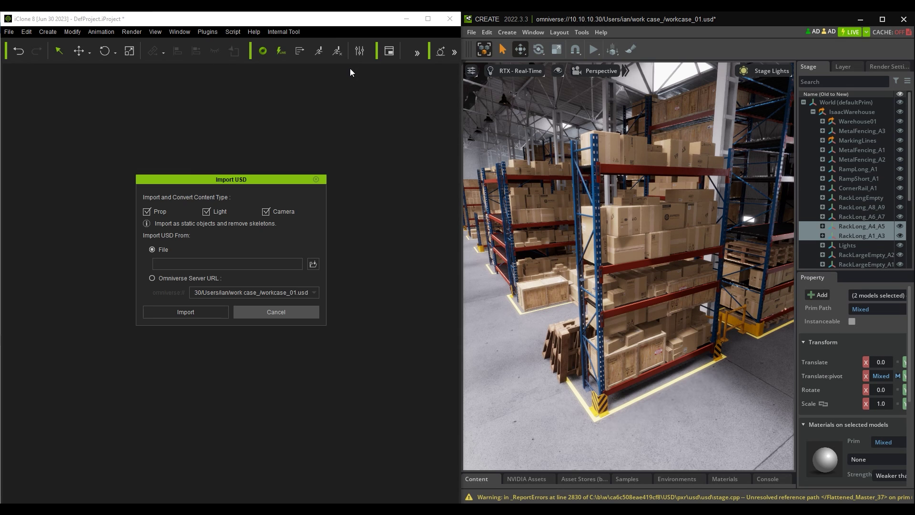
{"action": "left_click", "coordinate": [315, 263]}
{"action": "left_click", "coordinate": [566, 404]}
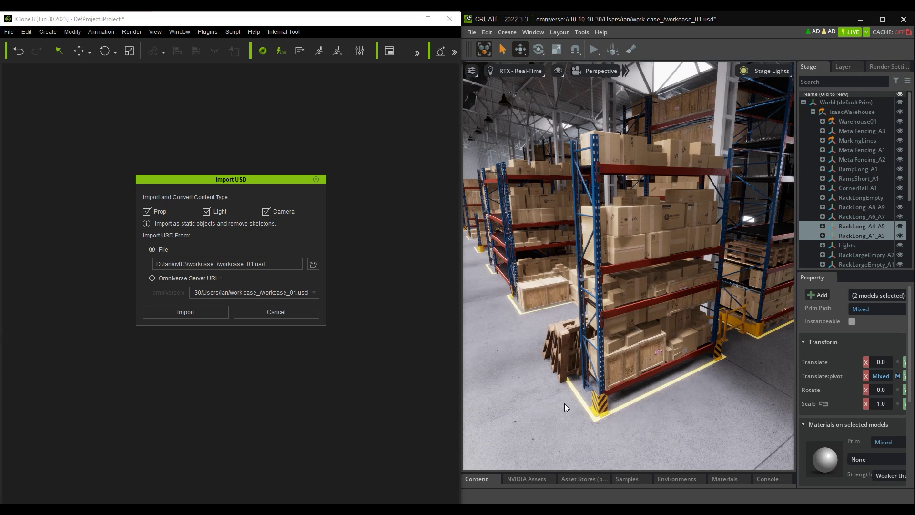
{"action": "left_click", "coordinate": [198, 313]}
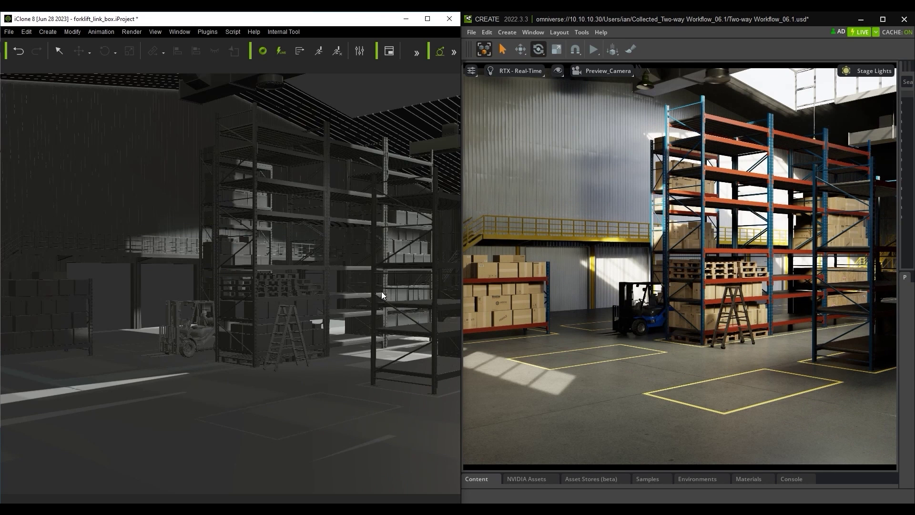
Step: Turn on the human group's visibility in Scene Manager to show the twelve workers
{"action": "left_click", "coordinate": [180, 32]}
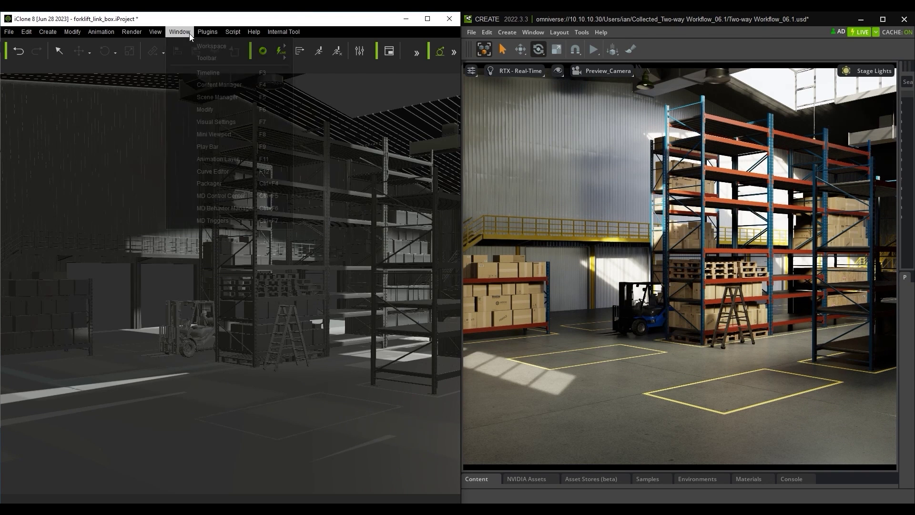
{"action": "left_click", "coordinate": [215, 97]}
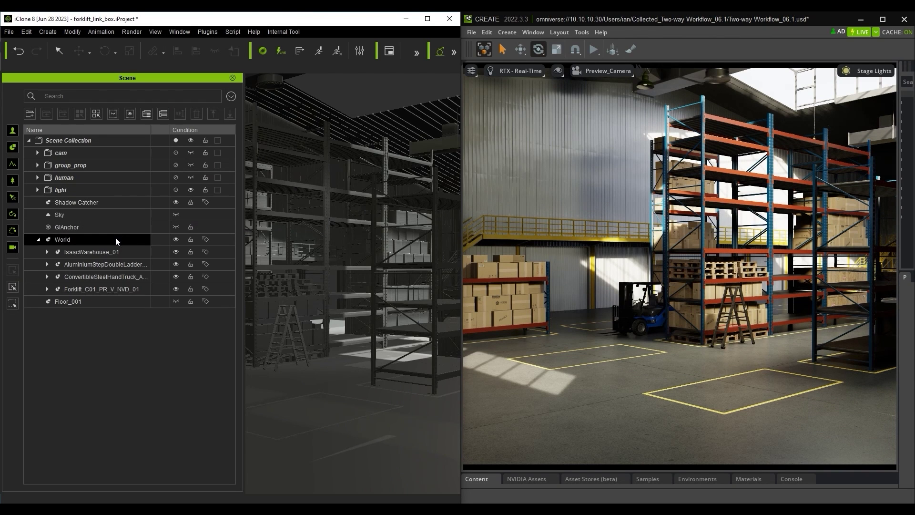
{"action": "left_click", "coordinate": [47, 251]}
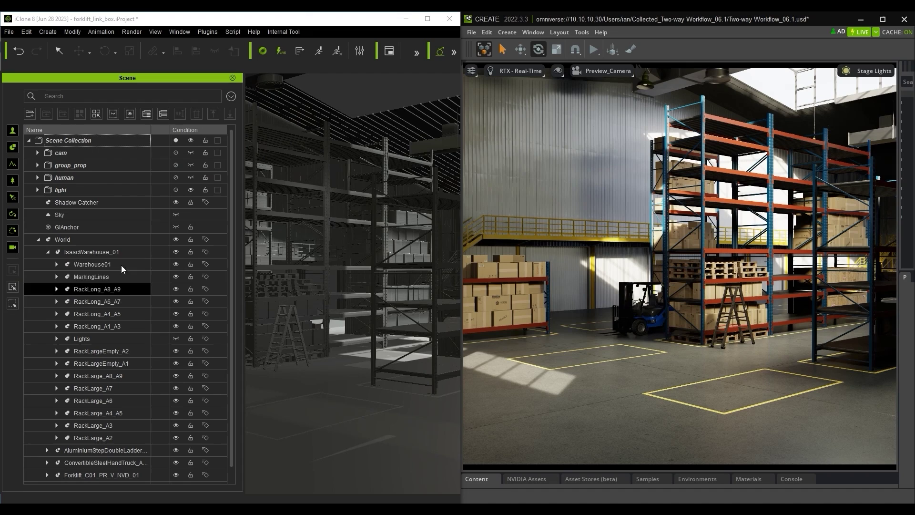
{"action": "left_click", "coordinate": [47, 252]}
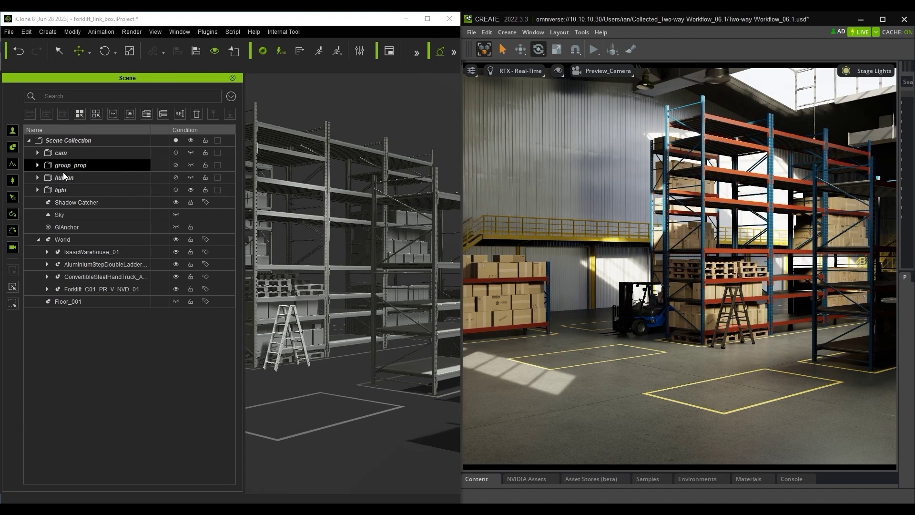
{"action": "left_click", "coordinate": [191, 179]}
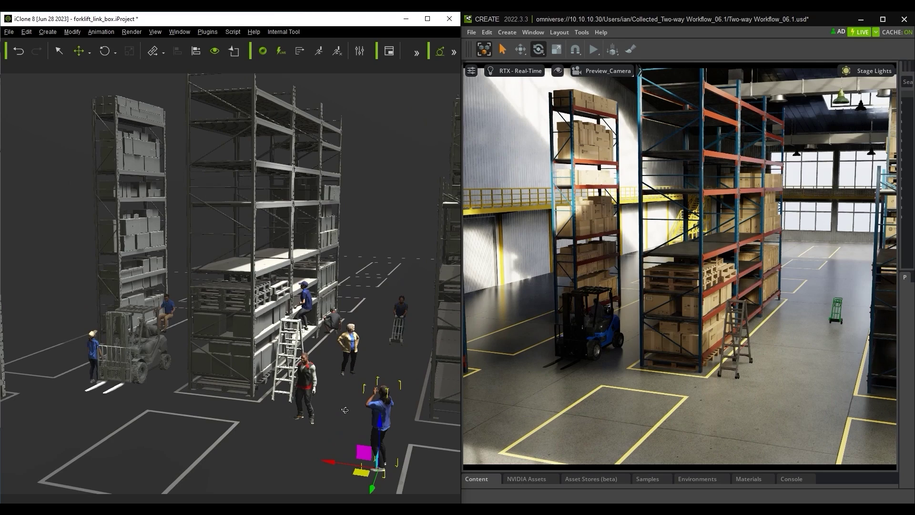
{"action": "right_click_drag", "start_coordinate": [345, 410], "coordinate": [381, 447]}
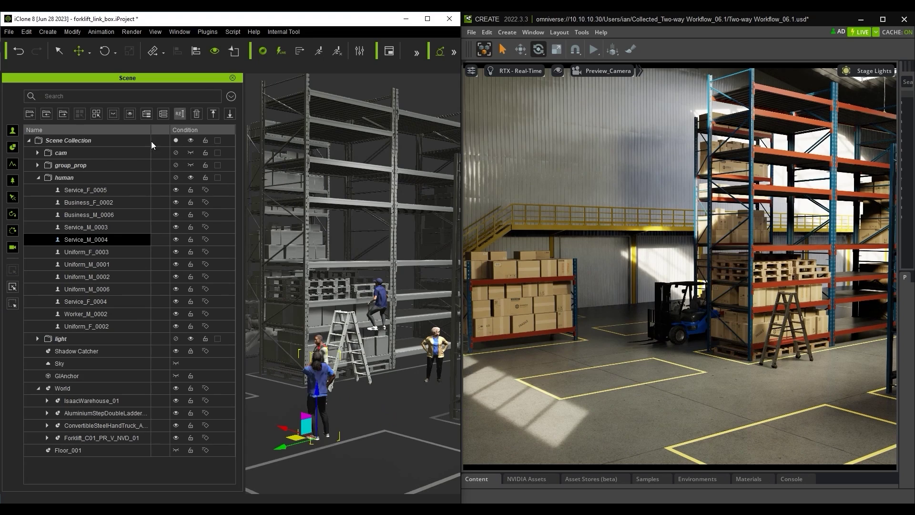
Step: Select all figures in the human group and sync them to Omniverse
{"action": "left_click", "coordinate": [101, 176]}
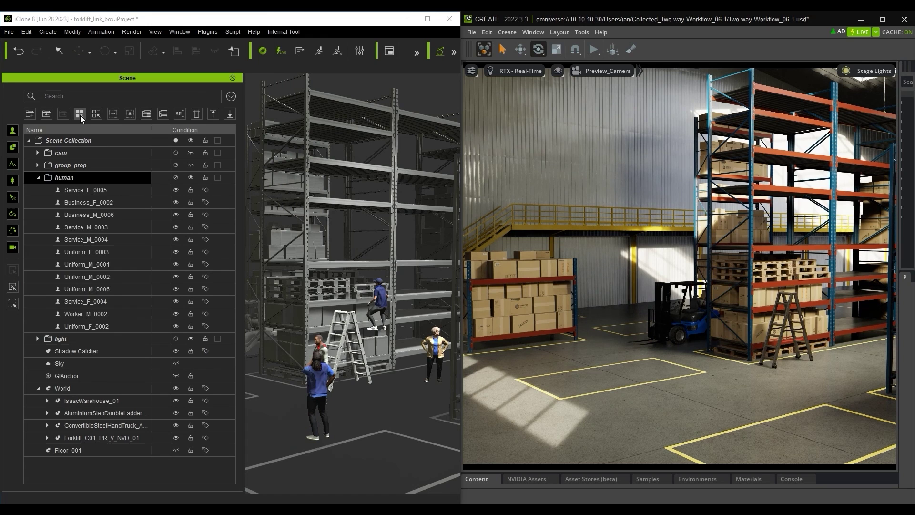
{"action": "left_click", "coordinate": [80, 115]}
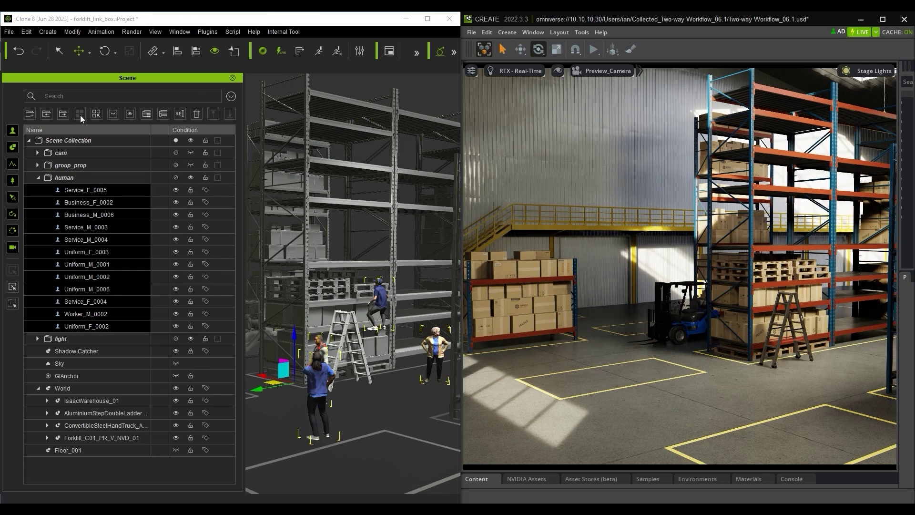
{"action": "left_click", "coordinate": [300, 52]}
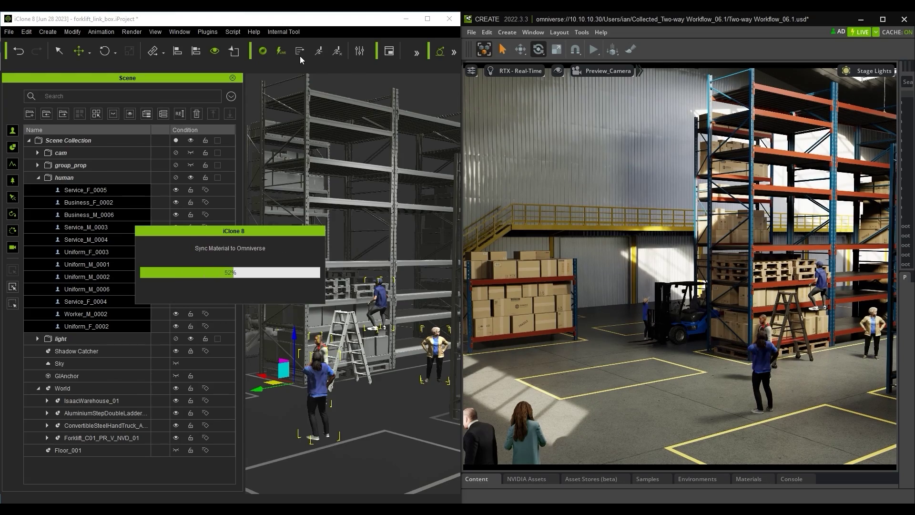
{"action": "left_click", "coordinate": [232, 78]}
{"action": "right_click_drag", "start_coordinate": [357, 288], "coordinate": [383, 331]}
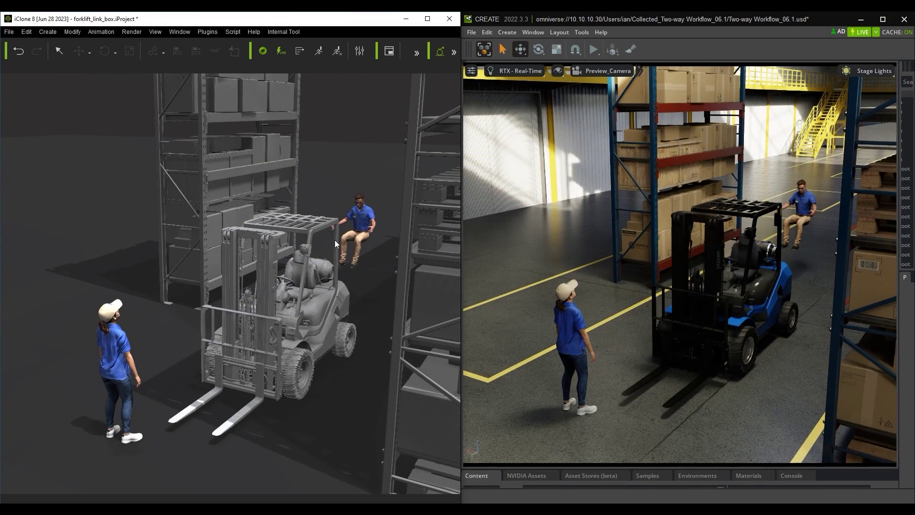
Step: Seat the worker in the forklift, link him to it via Pick Parent, and play
{"action": "left_click_drag", "start_coordinate": [385, 246], "coordinate": [302, 285]}
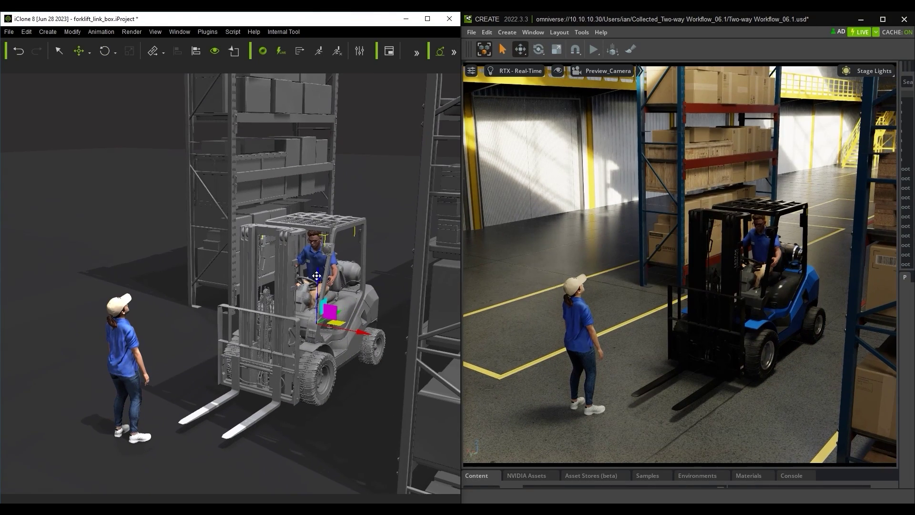
{"action": "left_click", "coordinate": [179, 32]}
{"action": "left_click", "coordinate": [205, 108]}
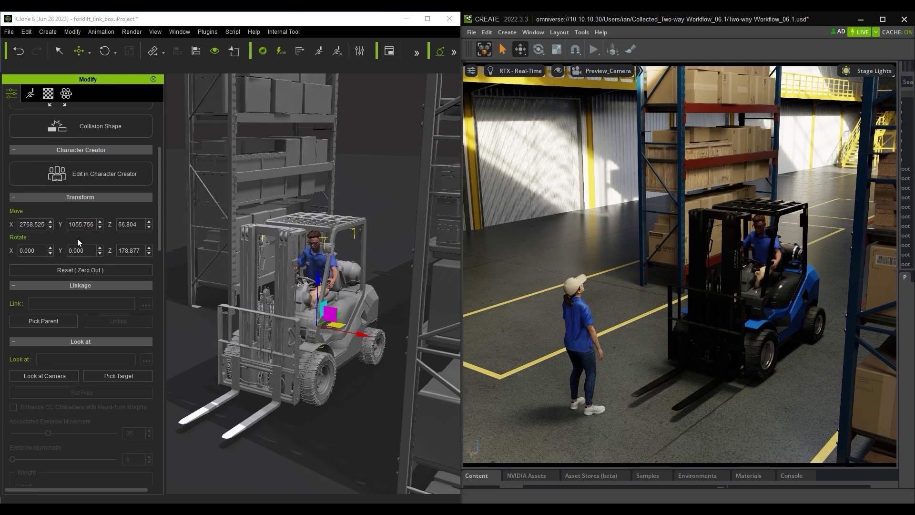
{"action": "left_click", "coordinate": [43, 322]}
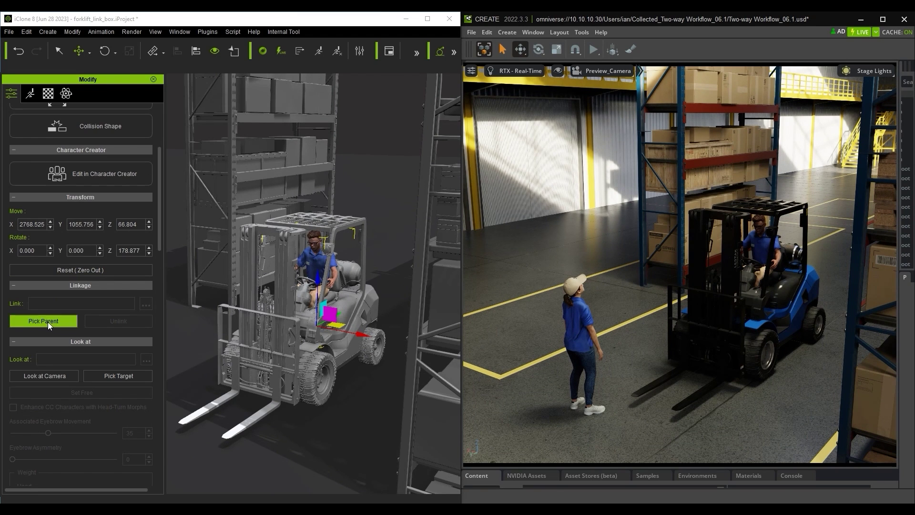
{"action": "left_click", "coordinate": [338, 312]}
{"action": "key", "text": "space"}
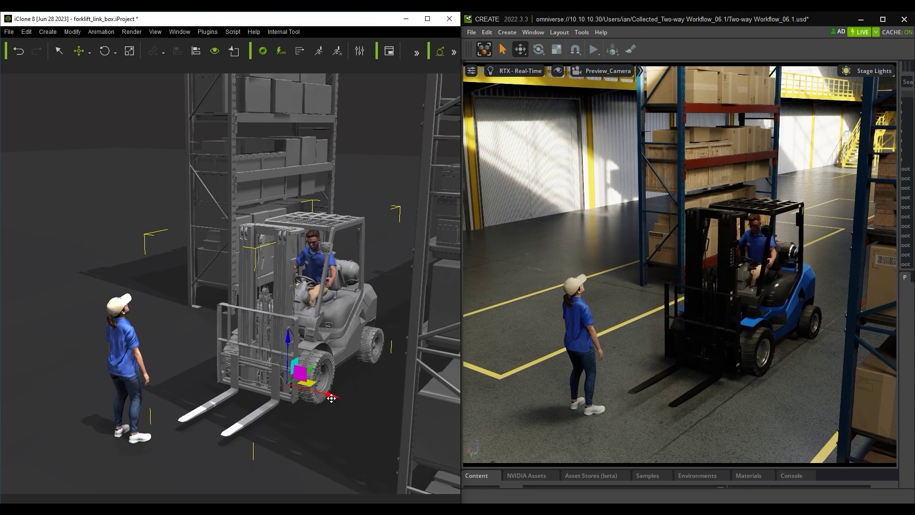
Step: Drop Cardboard_Box_2 from the Custom props onto the forklift's forks
{"action": "left_click", "coordinate": [186, 33]}
{"action": "left_click", "coordinate": [197, 84]}
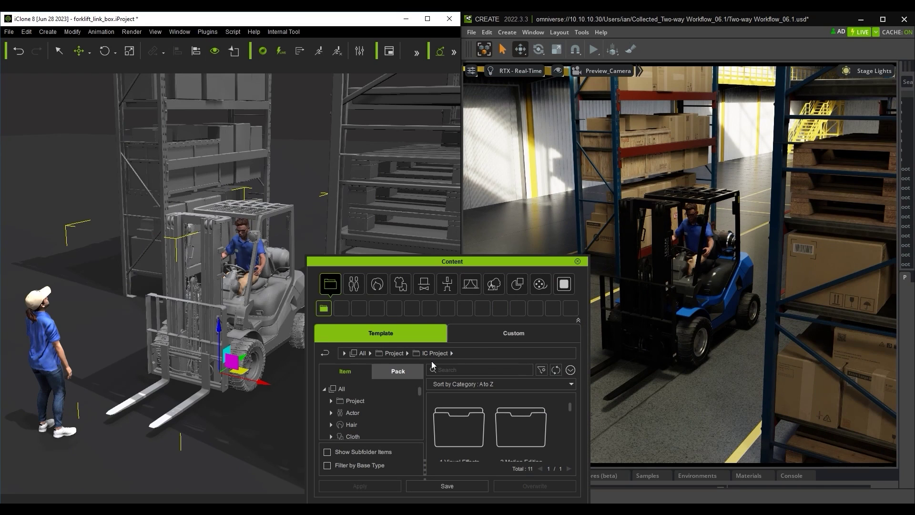
{"action": "left_click", "coordinate": [513, 332]}
{"action": "scroll", "coordinate": [573, 412], "scroll_direction": "up", "scroll_amount": 1}
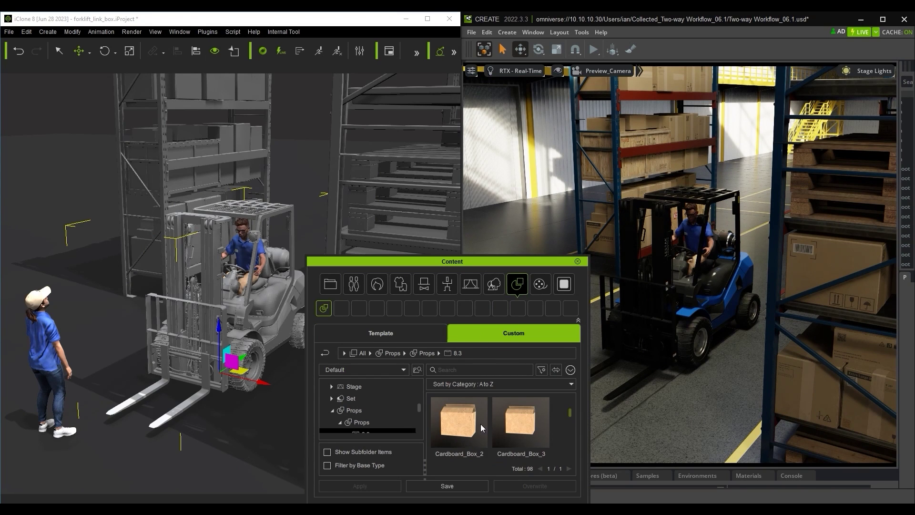
{"action": "left_click_drag", "start_coordinate": [480, 424], "coordinate": [168, 410]}
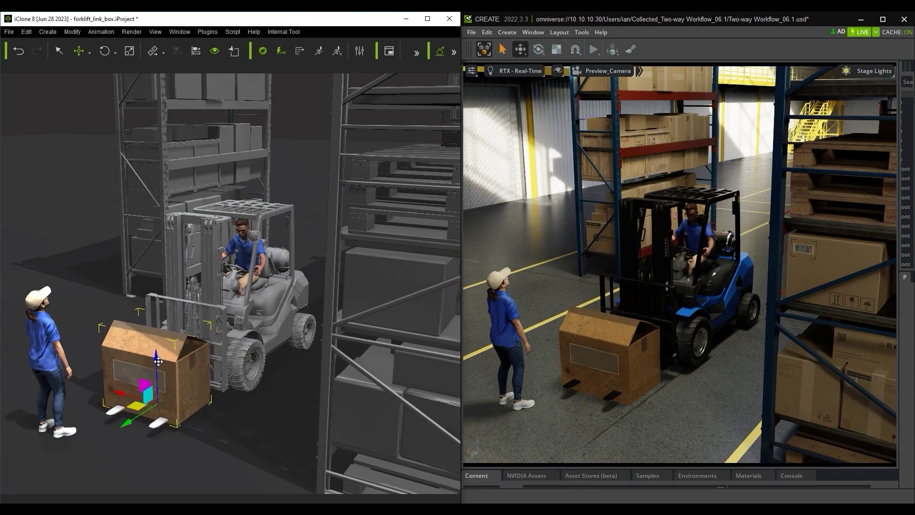
Step: Link the box to the forklift with Modify's Pick Parent
{"action": "left_click", "coordinate": [179, 32]}
{"action": "left_click", "coordinate": [205, 110]}
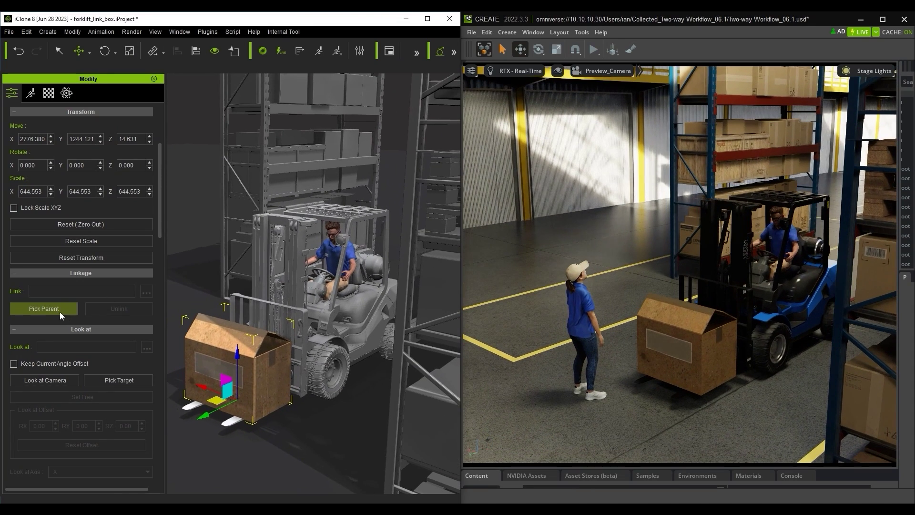
{"action": "left_click", "coordinate": [44, 308]}
{"action": "left_click", "coordinate": [324, 374]}
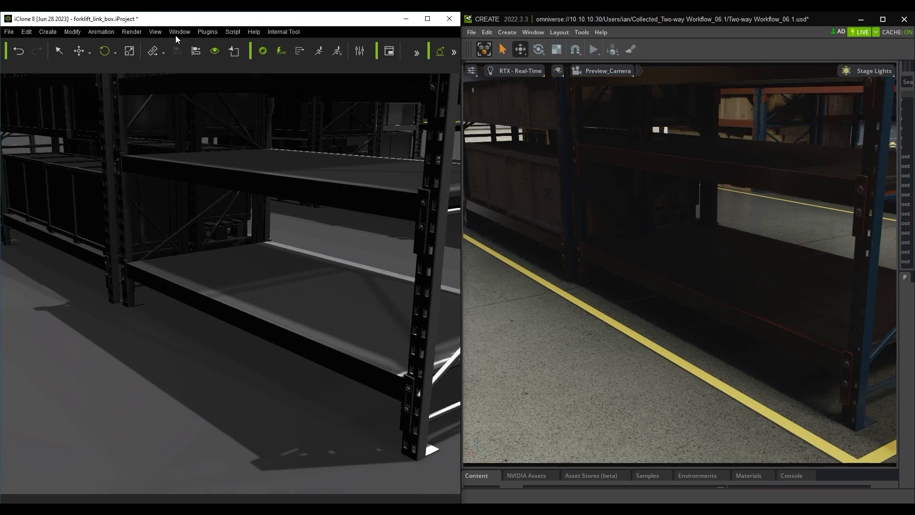
Step: Turn on group_prop's visibility in Scene Manager
{"action": "left_click", "coordinate": [177, 32]}
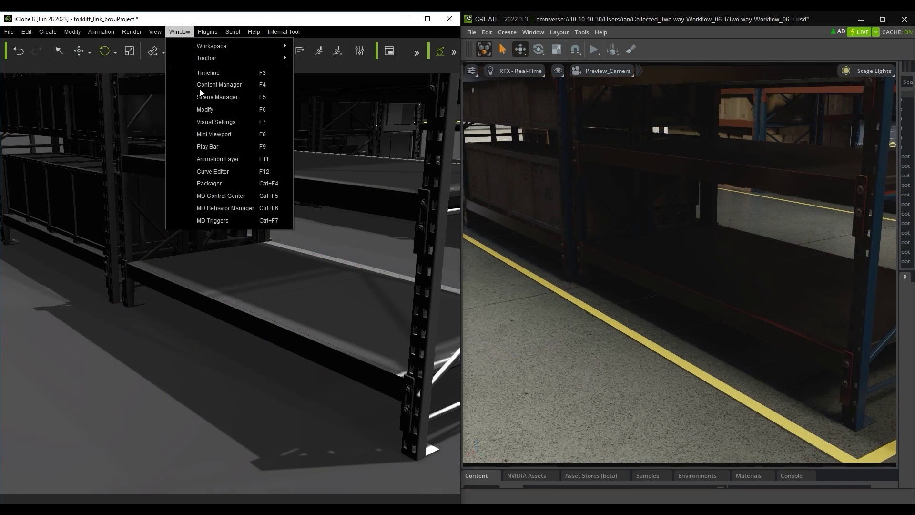
{"action": "left_click", "coordinate": [201, 96]}
{"action": "left_click", "coordinate": [190, 165]}
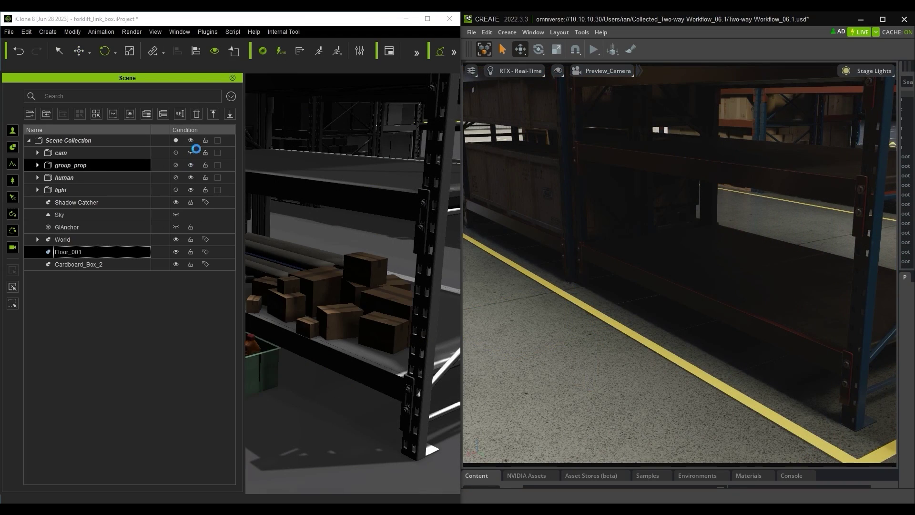
{"action": "left_click", "coordinate": [232, 77]}
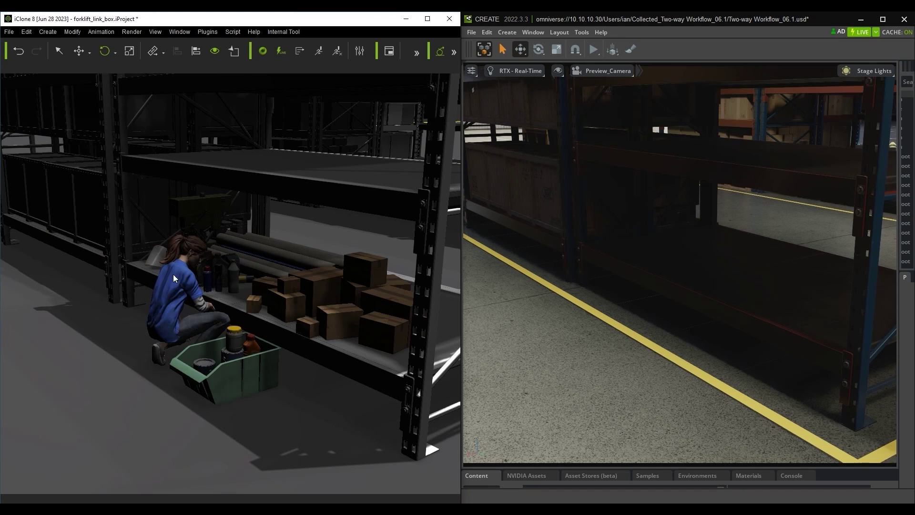
Step: Select all props in group_prop and sync them to Omniverse
{"action": "key", "text": "F6"}
{"action": "left_click", "coordinate": [39, 165]}
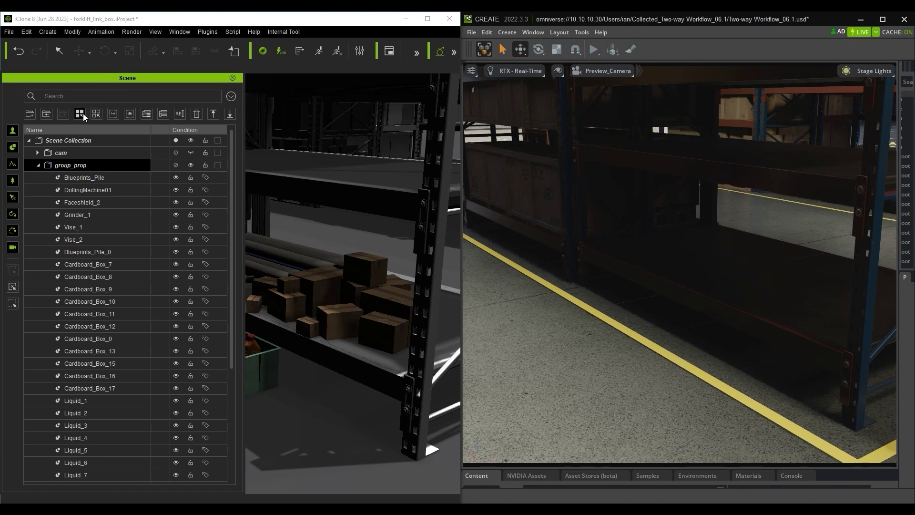
{"action": "left_click", "coordinate": [81, 113]}
{"action": "left_click", "coordinate": [232, 77]}
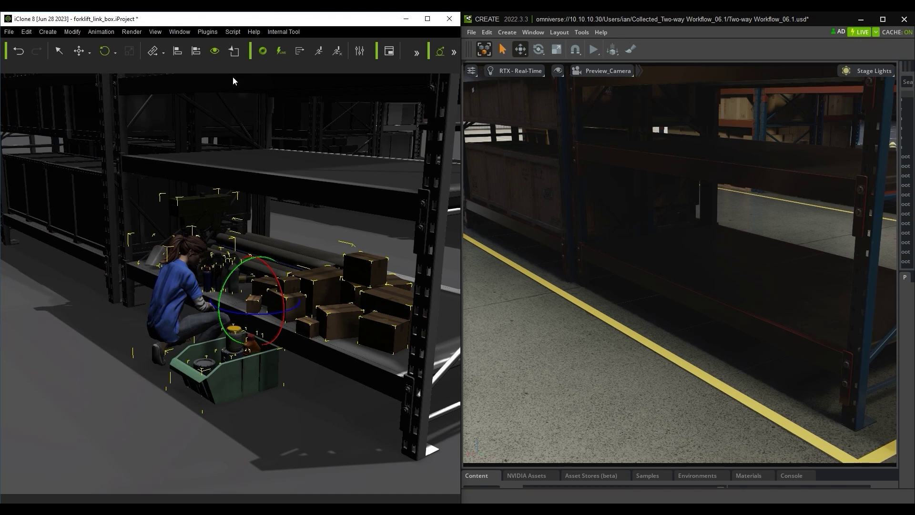
{"action": "left_click", "coordinate": [300, 54]}
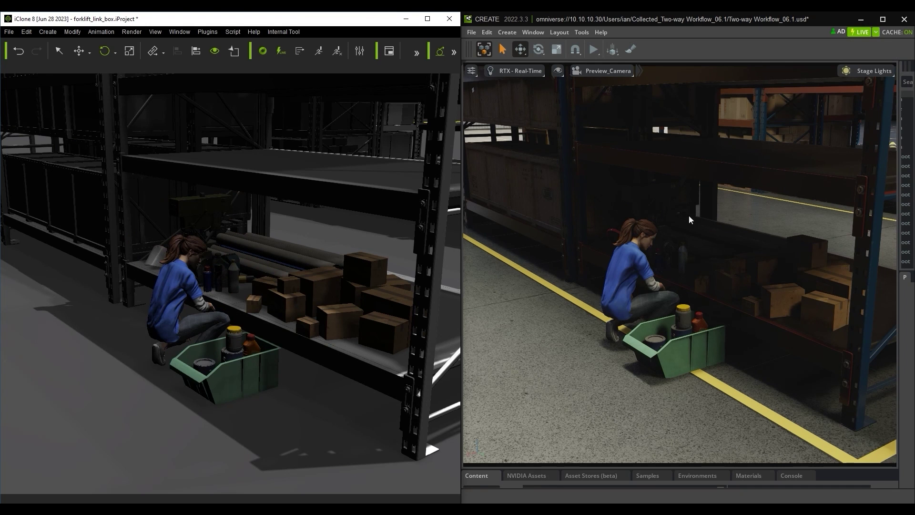
Step: Add a cylinder light over the shelf, adjusting its multiplier and length to 173.65
{"action": "left_click", "coordinate": [507, 32]}
{"action": "mouse_move", "coordinate": [520, 70]}
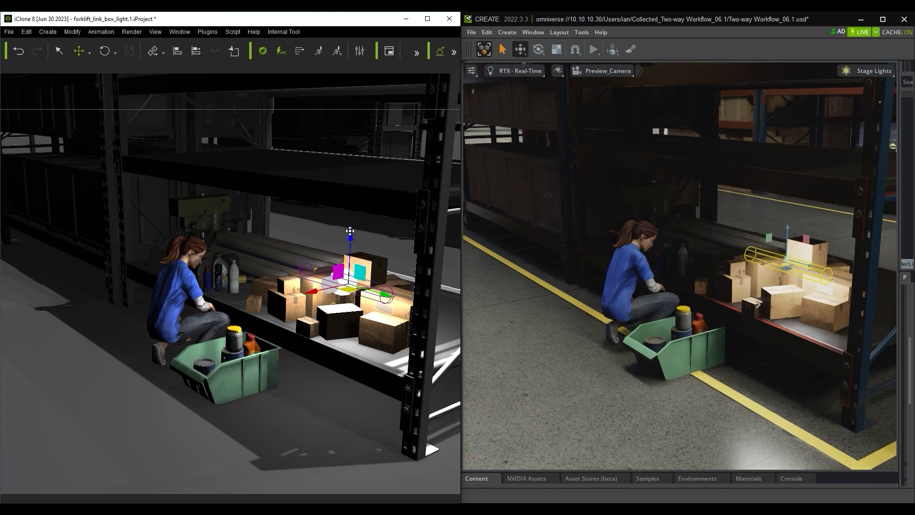
{"action": "left_click_drag", "start_coordinate": [350, 231], "coordinate": [284, 228]}
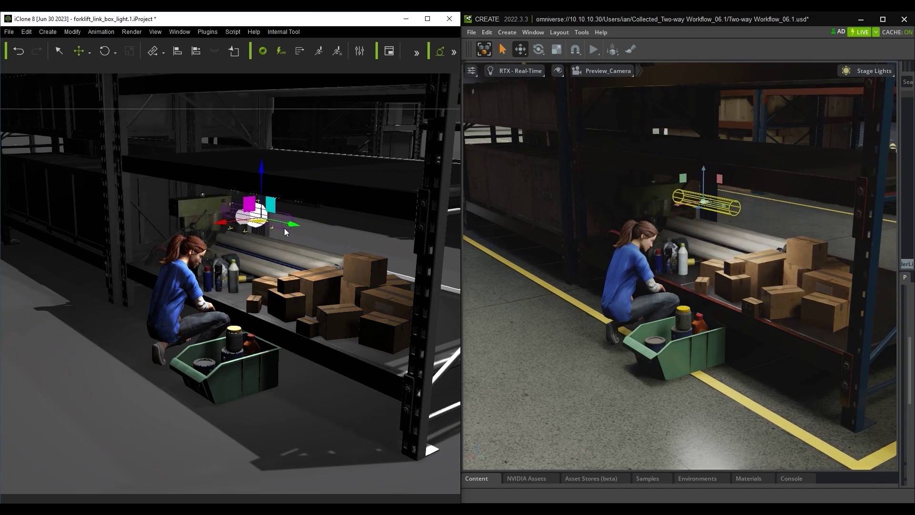
{"action": "double_click", "coordinate": [287, 230]}
{"action": "left_click_drag", "start_coordinate": [33, 219], "coordinate": [29, 244]}
{"action": "left_click_drag", "start_coordinate": [24, 296], "coordinate": [33, 296]}
Step: Tint the light red in iClone, then turn CylinderLight_01 green in Omniverse
{"action": "left_click", "coordinate": [142, 219]}
{"action": "left_click_drag", "start_coordinate": [229, 315], "coordinate": [219, 342]}
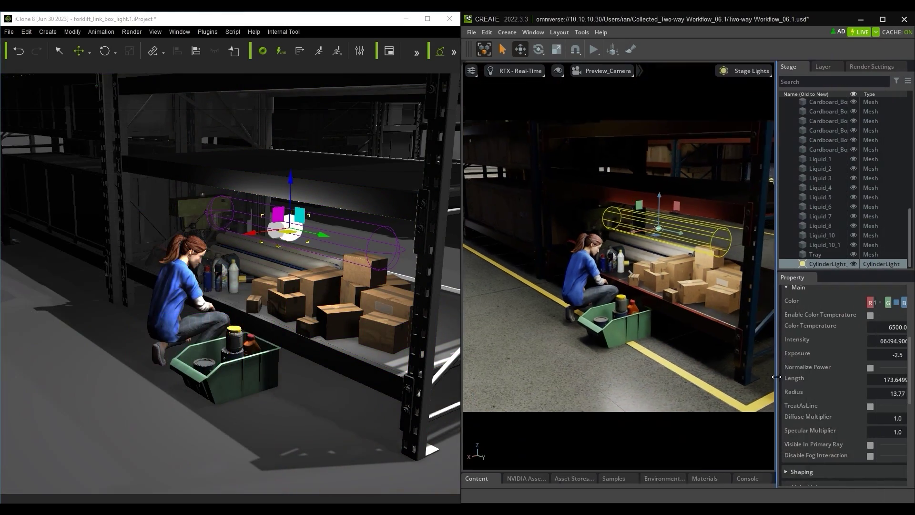
{"action": "left_click_drag", "start_coordinate": [777, 377], "coordinate": [761, 377]}
{"action": "left_click", "coordinate": [904, 301]}
{"action": "left_click", "coordinate": [861, 305]}
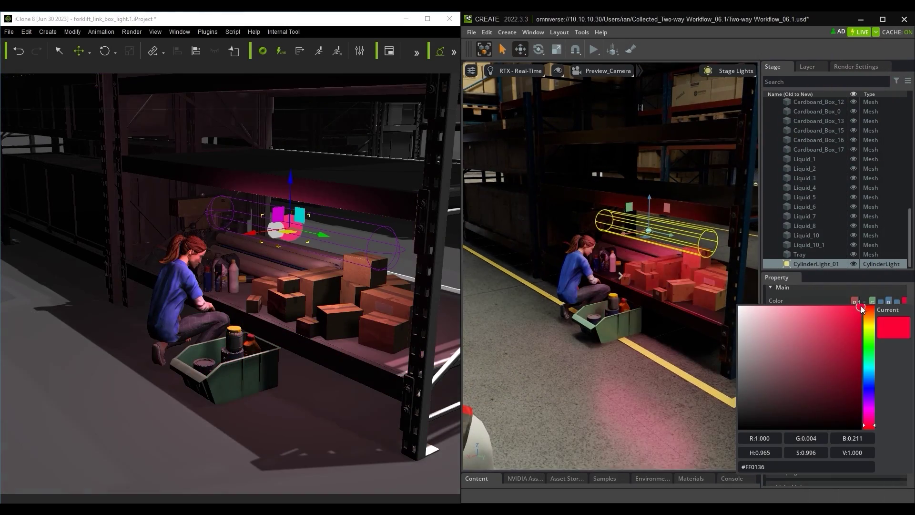
{"action": "left_click_drag", "start_coordinate": [869, 309], "coordinate": [872, 368]}
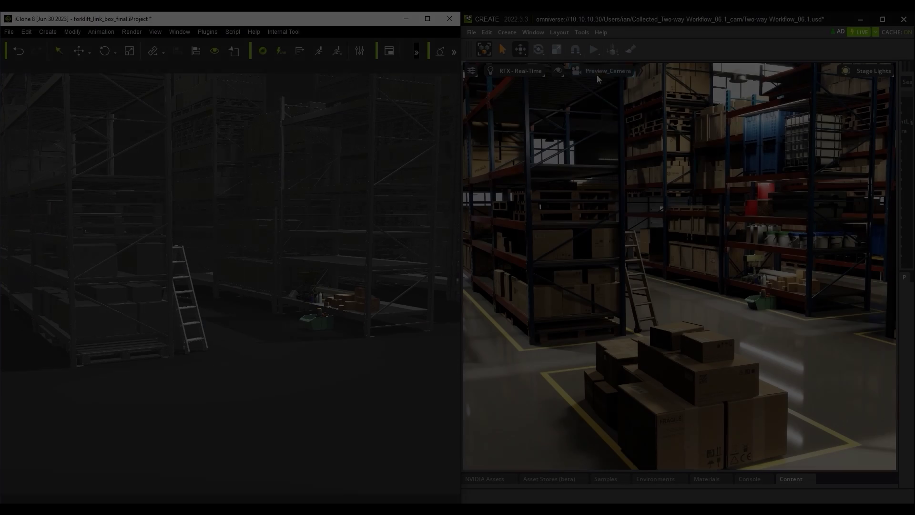
Step: In Omniverse, preview the warehouse through Camera01–Camera04, then return to Preview_Camera
{"action": "left_click", "coordinate": [606, 71]}
{"action": "mouse_move", "coordinate": [620, 90]}
{"action": "left_click", "coordinate": [697, 92]}
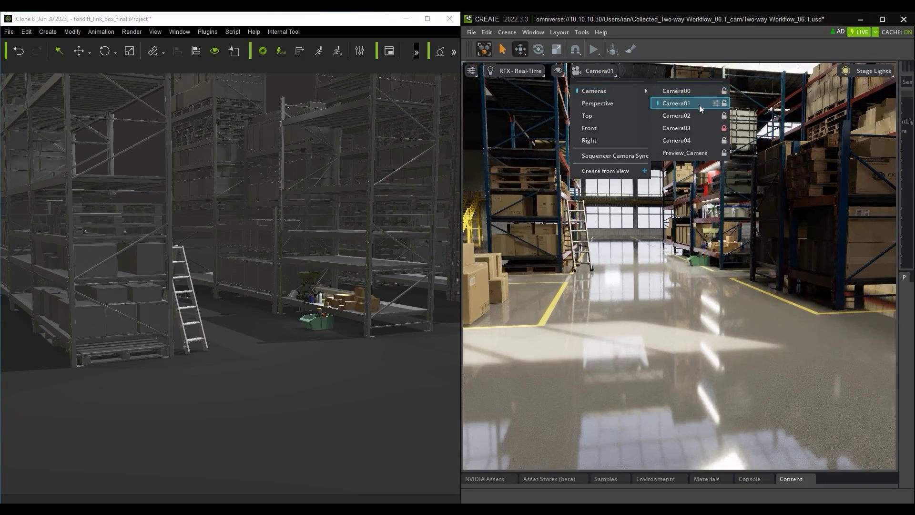
{"action": "left_click", "coordinate": [699, 104]}
{"action": "left_click", "coordinate": [699, 116]}
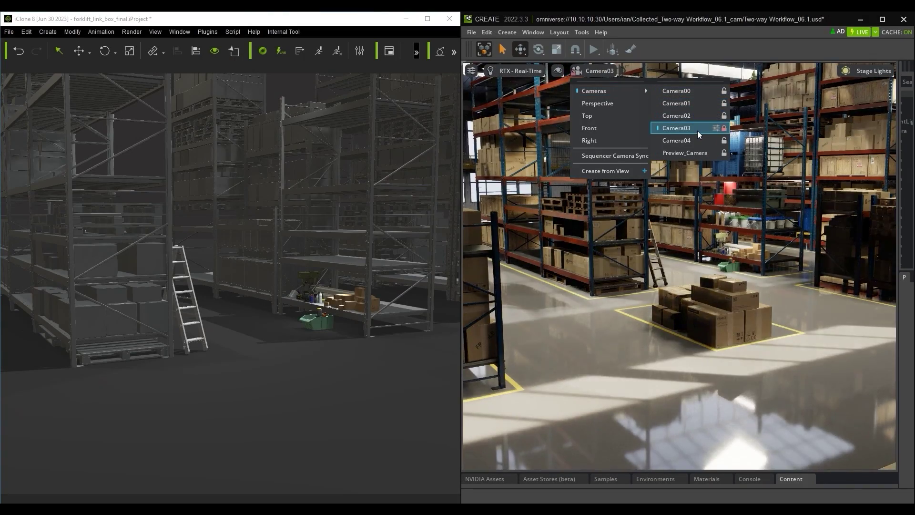
{"action": "left_click", "coordinate": [697, 130]}
{"action": "left_click", "coordinate": [696, 141]}
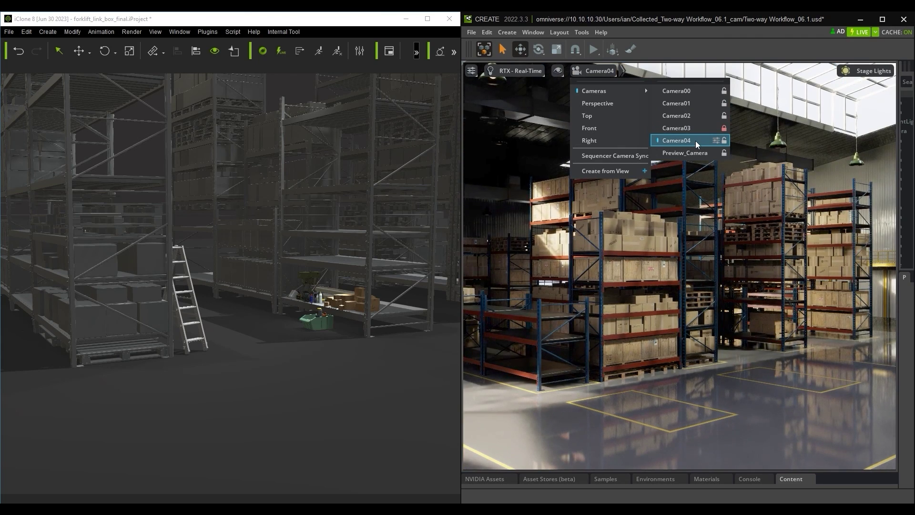
{"action": "left_click", "coordinate": [694, 153]}
Step: In iClone, import only the cameras from the server USD file via Omniverse Import USD
{"action": "left_click", "coordinate": [206, 31]}
{"action": "mouse_move", "coordinate": [255, 60]}
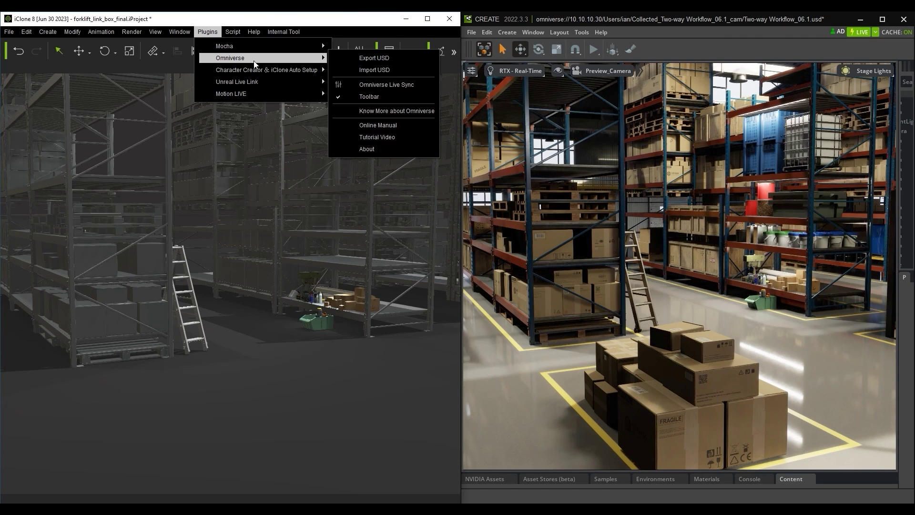
{"action": "left_click", "coordinate": [351, 70]}
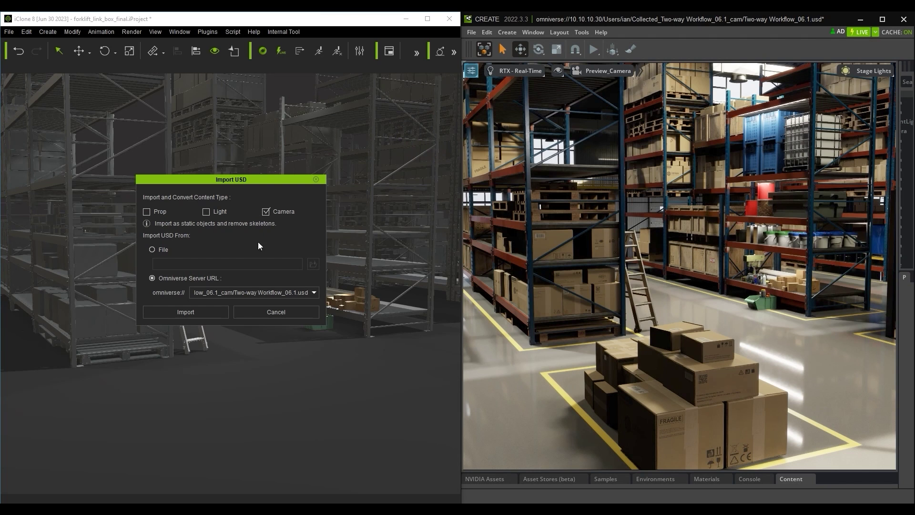
{"action": "left_click", "coordinate": [215, 313]}
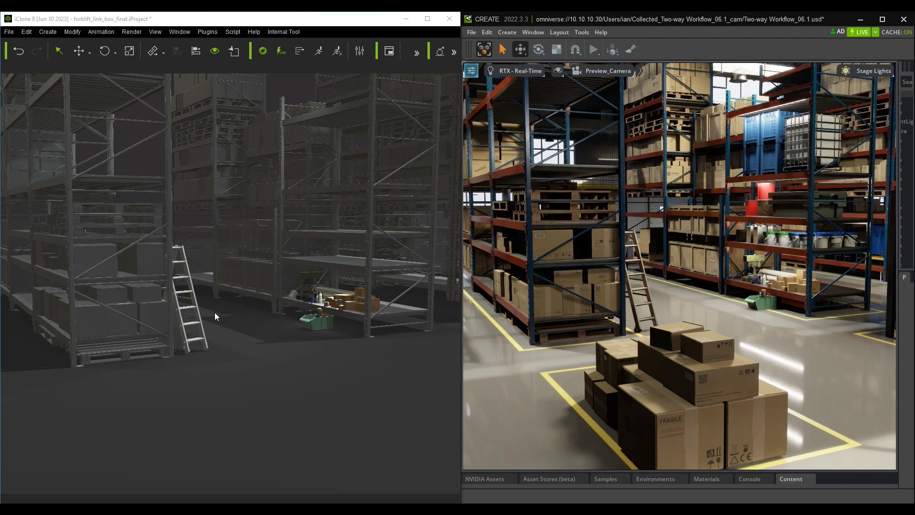
Step: Set iClone's preview camera to Camera03 and show the Timeline panel
{"action": "left_click", "coordinate": [418, 53]}
{"action": "left_click", "coordinate": [356, 90]}
{"action": "left_click", "coordinate": [185, 31]}
{"action": "left_click", "coordinate": [198, 74]}
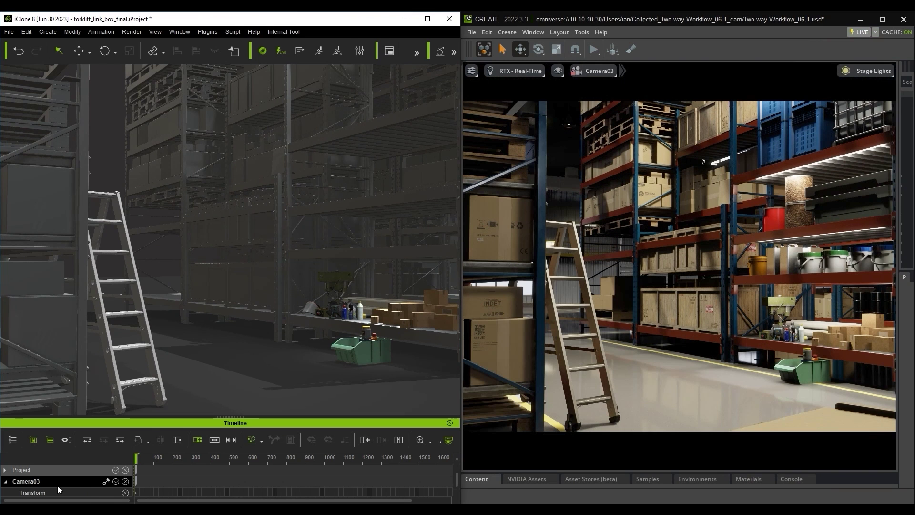
Step: Key Camera03's transform around frame 500, reposition its view, and play the animation
{"action": "left_click_drag", "start_coordinate": [136, 459], "coordinate": [208, 457]}
{"action": "left_click", "coordinate": [33, 492]}
{"action": "middle_click_drag", "start_coordinate": [343, 382], "coordinate": [290, 381]}
{"action": "key", "text": "space"}
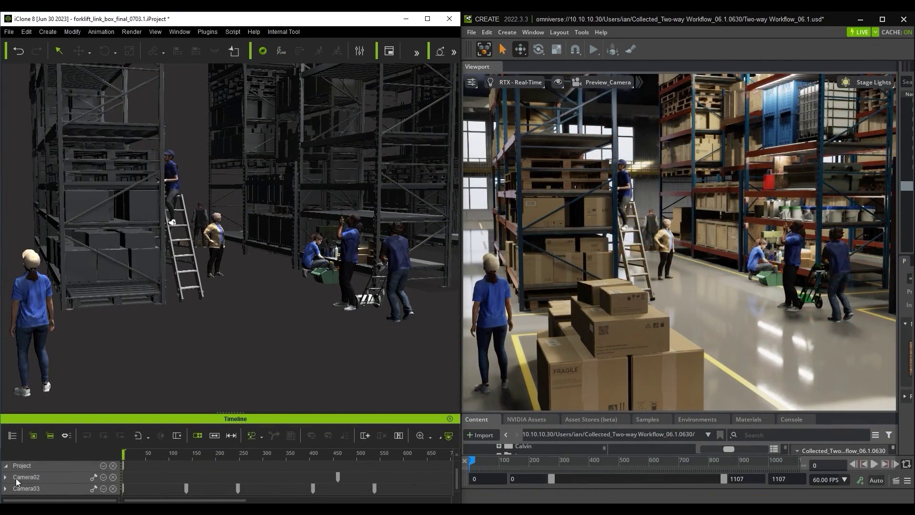
Step: Add a Switcher track to the project and set the preview camera to Switch
{"action": "left_click", "coordinate": [104, 465]}
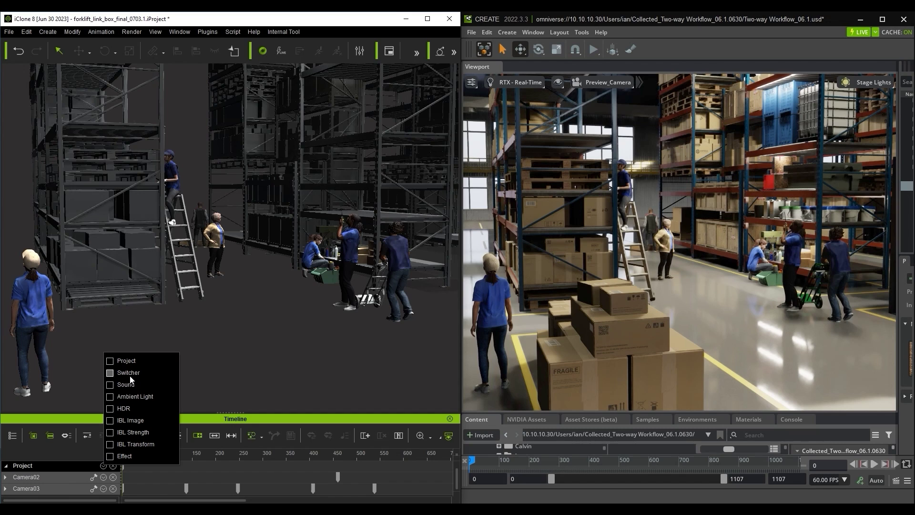
{"action": "left_click", "coordinate": [110, 373]}
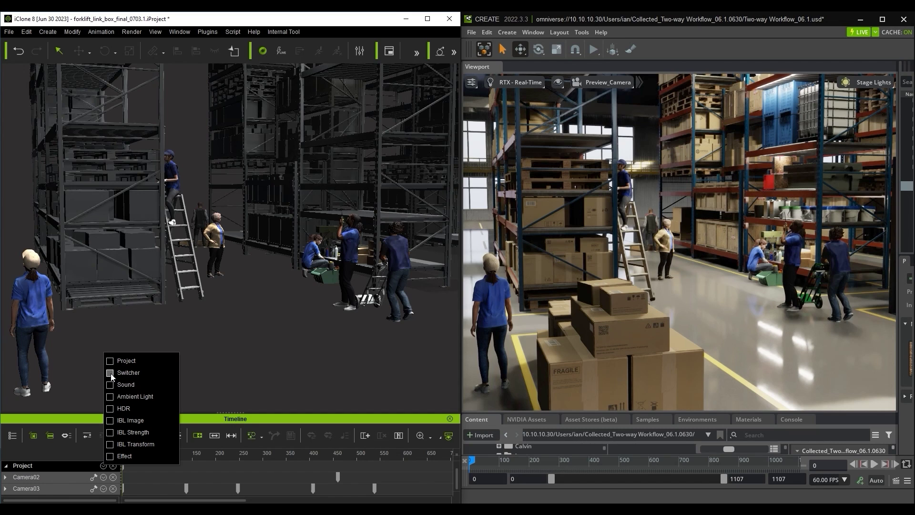
{"action": "left_click", "coordinate": [416, 55]}
{"action": "left_click", "coordinate": [364, 91]}
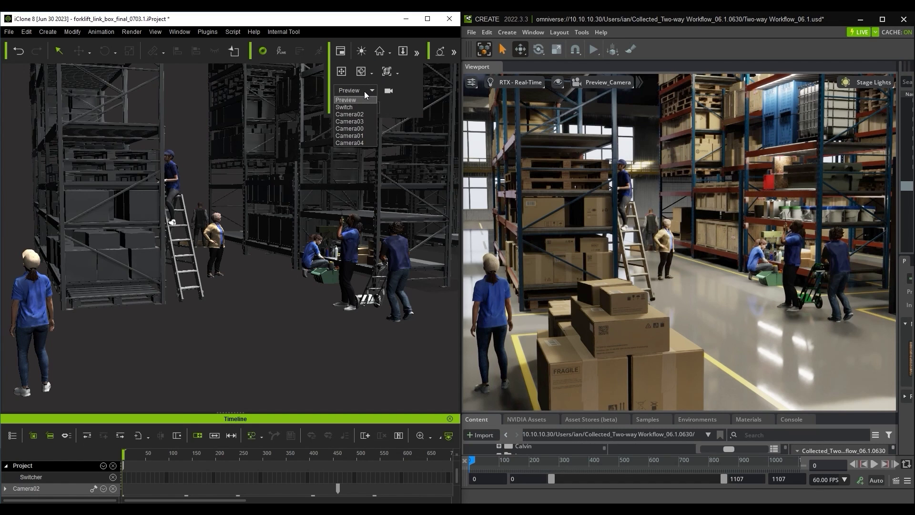
{"action": "left_click", "coordinate": [365, 108]}
Step: Add Switcher cuts to Camera03, then Camera02, via the track's Camera List
{"action": "right_click", "coordinate": [125, 479]}
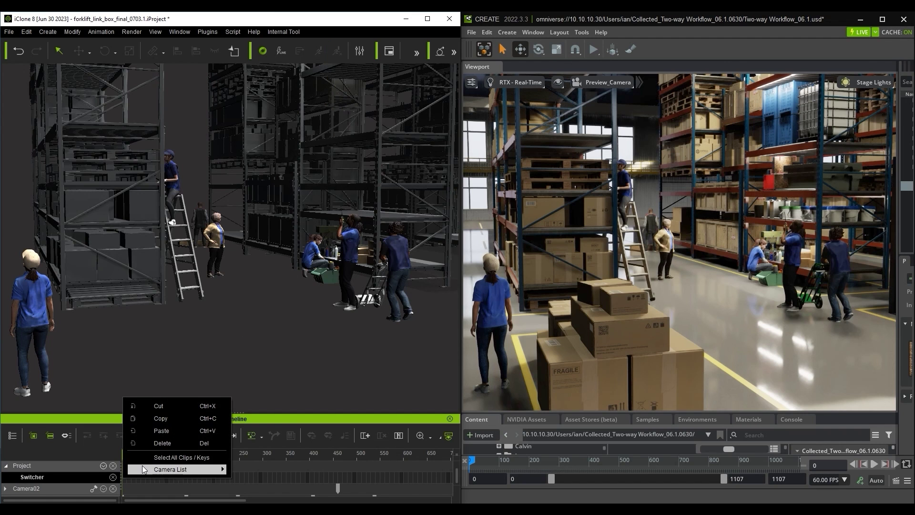
{"action": "mouse_move", "coordinate": [198, 467]}
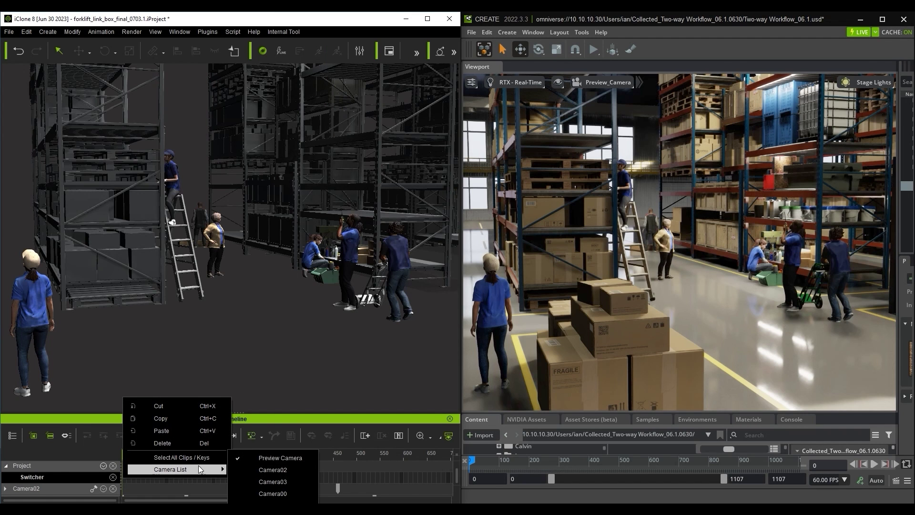
{"action": "left_click", "coordinate": [285, 482]}
{"action": "right_click", "coordinate": [373, 477]}
{"action": "mouse_move", "coordinate": [383, 469]}
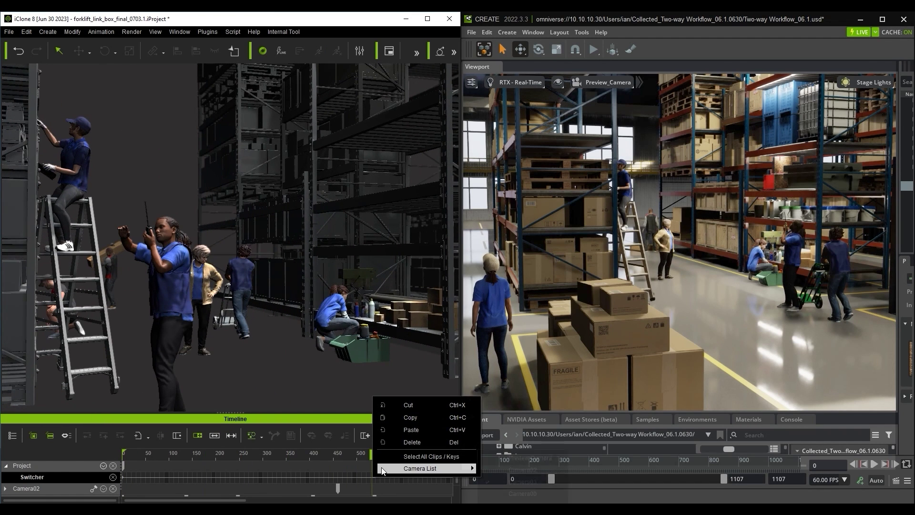
{"action": "left_click", "coordinate": [519, 471]}
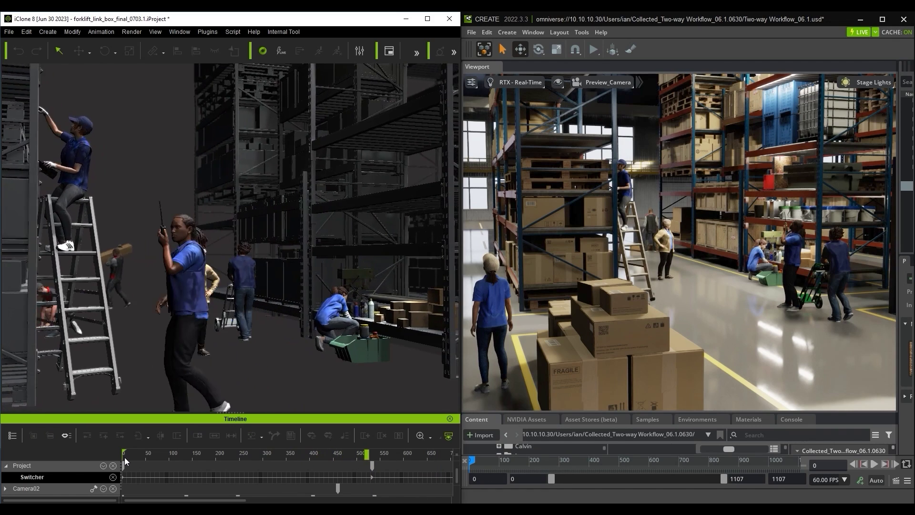
Step: Live-sync EditorActiveCamera to Omniverse with motion for frames 0–1106, then check Omniverse's cameras
{"action": "left_click", "coordinate": [124, 457]}
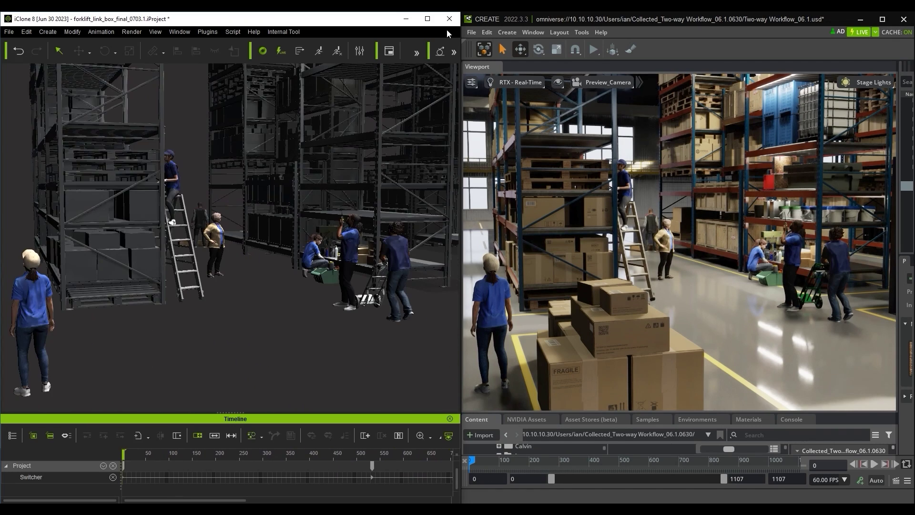
{"action": "left_click", "coordinate": [359, 51]}
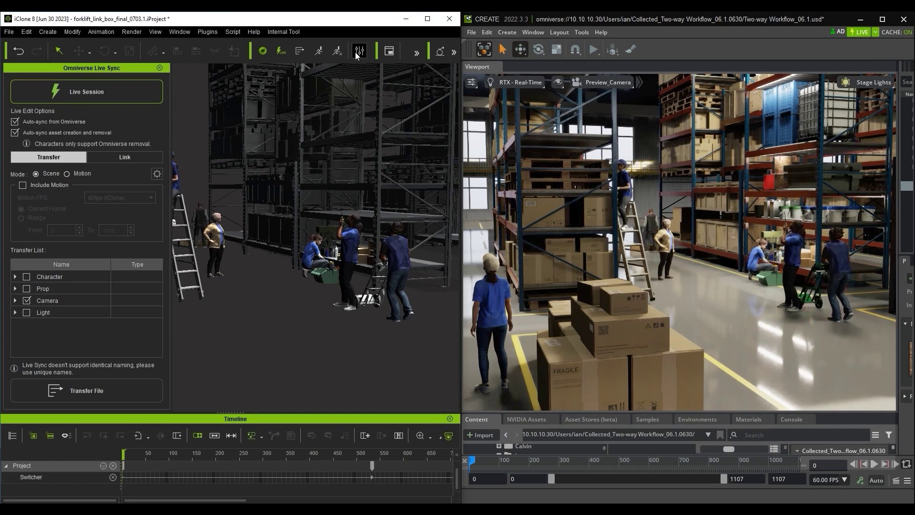
{"action": "left_click", "coordinate": [15, 300]}
{"action": "scroll", "coordinate": [62, 322], "scroll_direction": "down", "scroll_amount": 3}
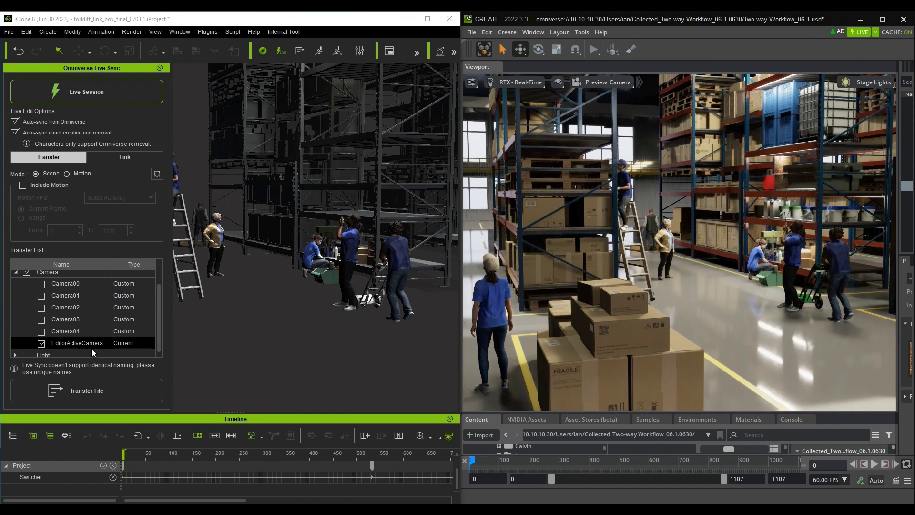
{"action": "left_click", "coordinate": [53, 184]}
{"action": "left_click", "coordinate": [37, 218]}
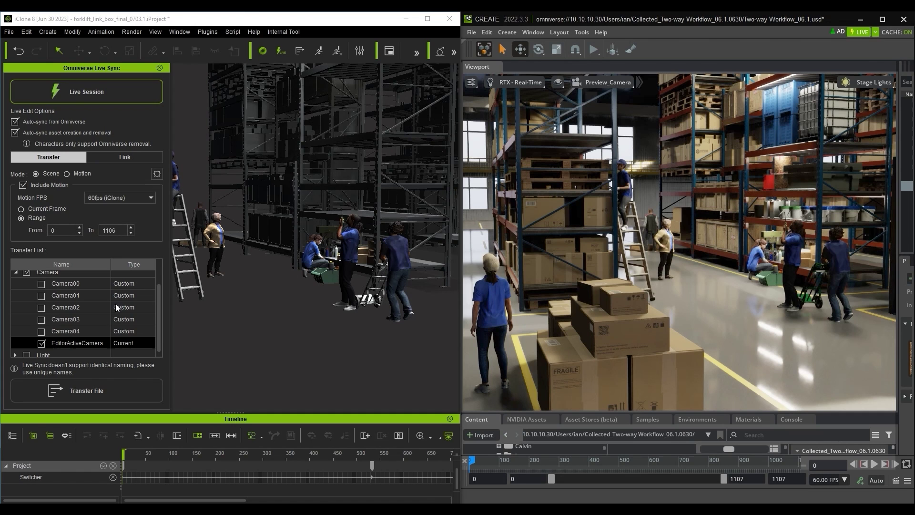
{"action": "left_click", "coordinate": [122, 387]}
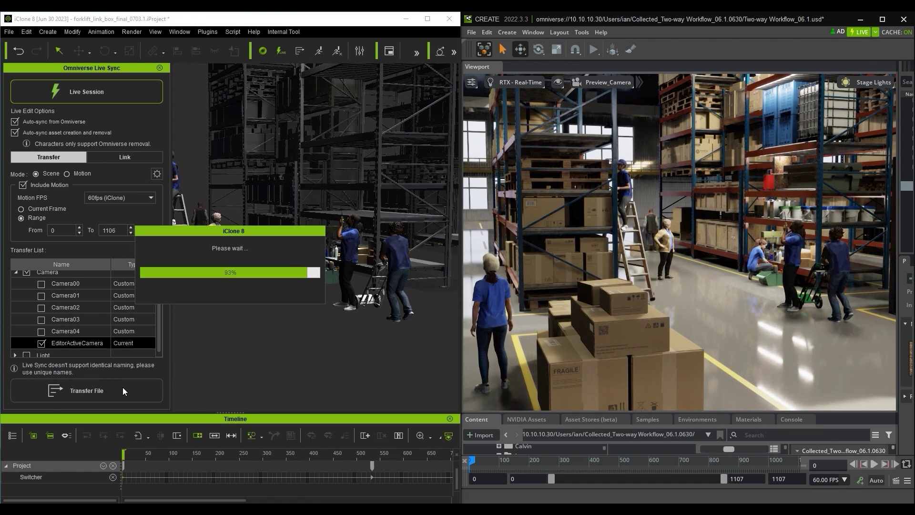
{"action": "left_click", "coordinate": [590, 85]}
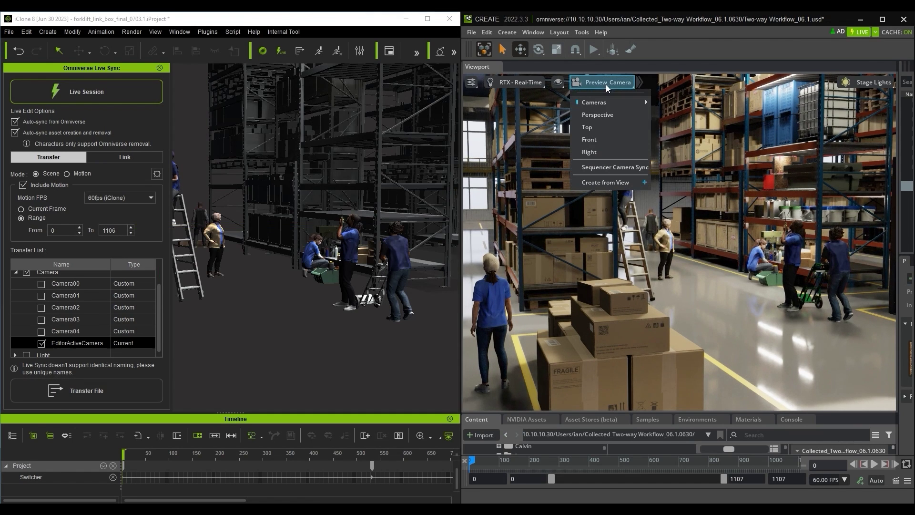
{"action": "mouse_move", "coordinate": [615, 102]}
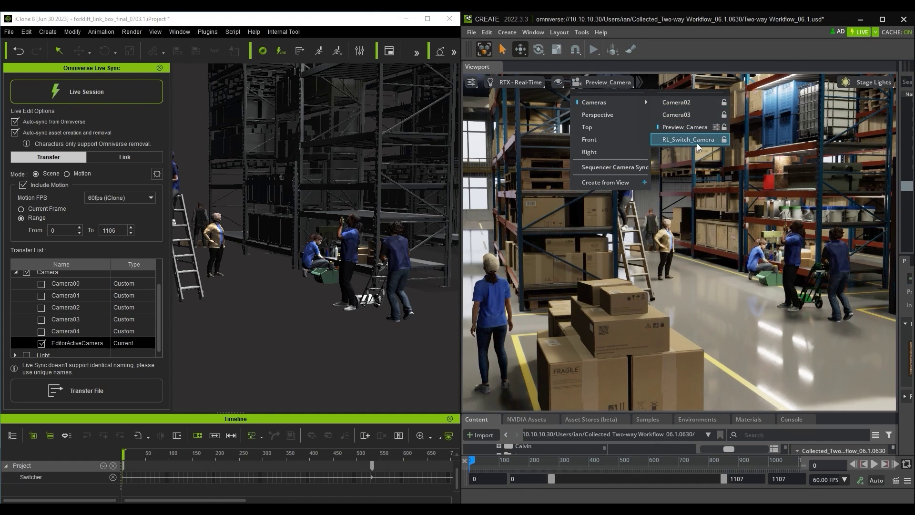
Step: Look through RL_Switch_Camera in Omniverse and play the timeline
{"action": "left_click", "coordinate": [711, 140]}
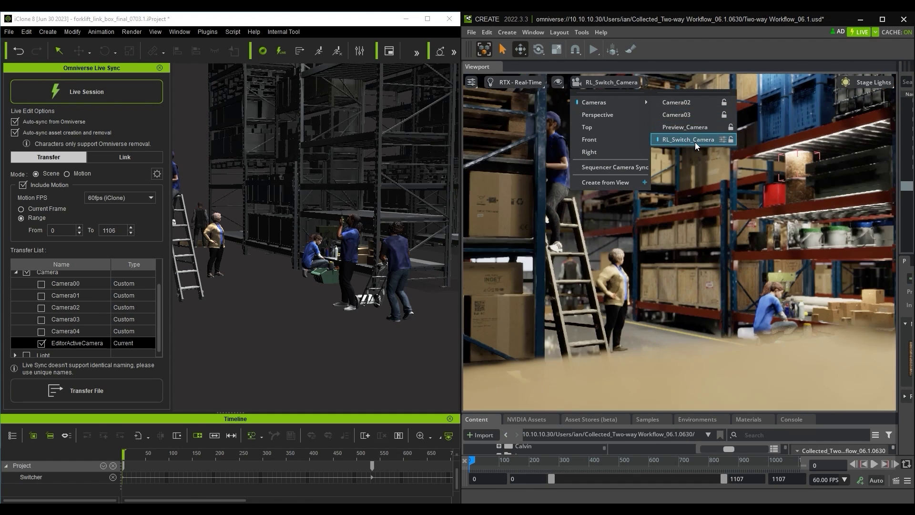
{"action": "left_click", "coordinate": [875, 465]}
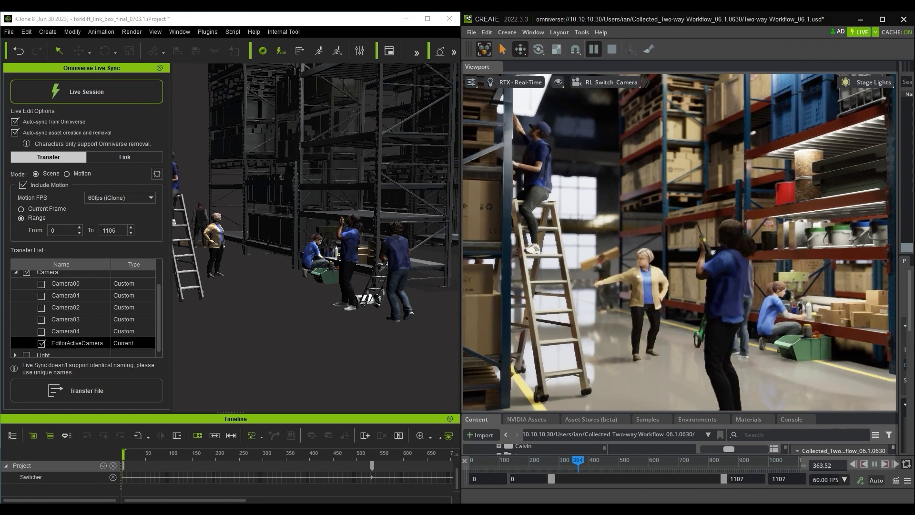